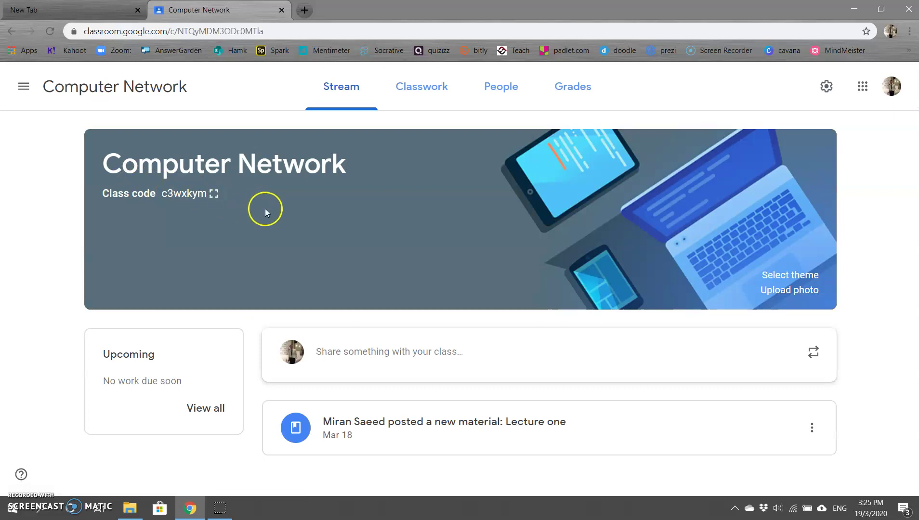
Create a new assignment in the class's classwork and title it "Final Project".
left_click(418, 86)
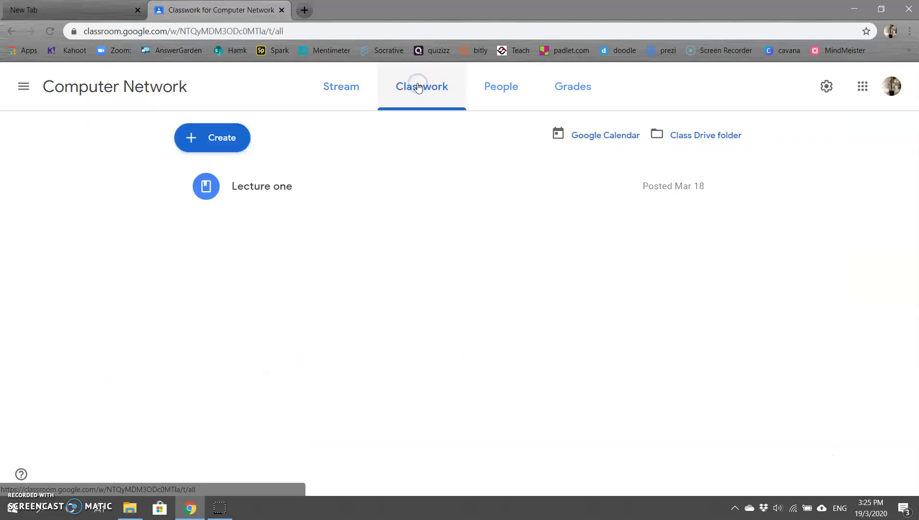
left_click(223, 139)
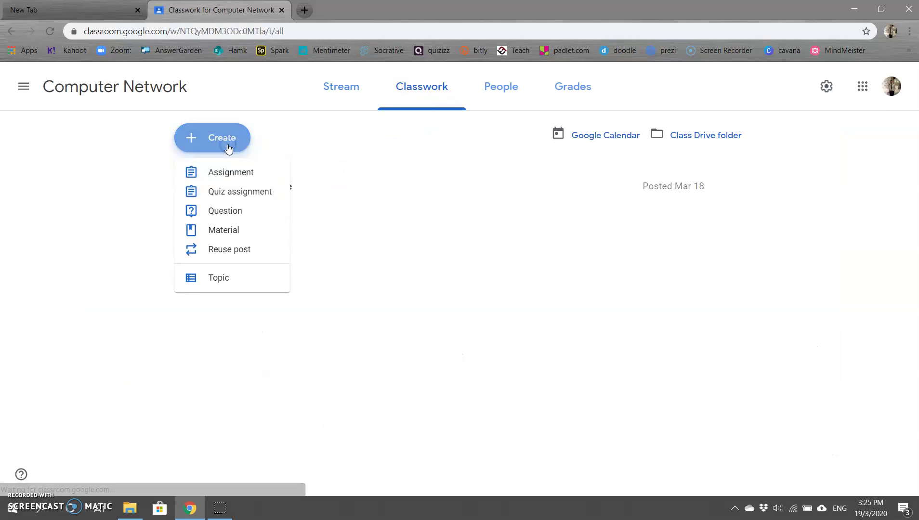
left_click(227, 172)
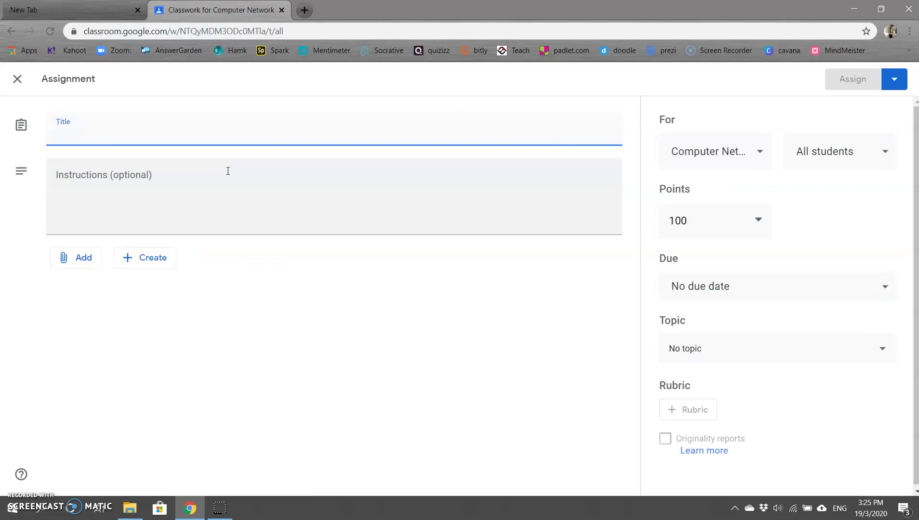
type("Final Project")
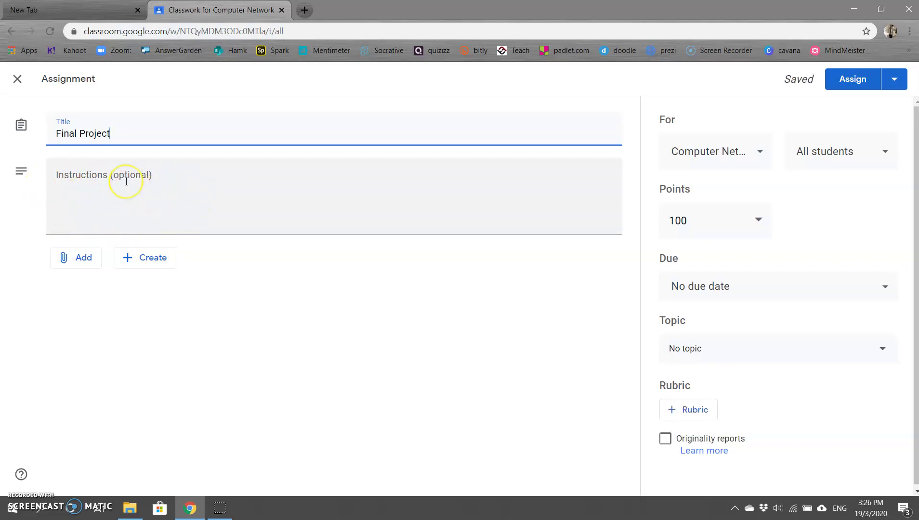
Attach the file CN Final Project.docx from the computer to the assignment.
left_click(69, 261)
left_click(73, 321)
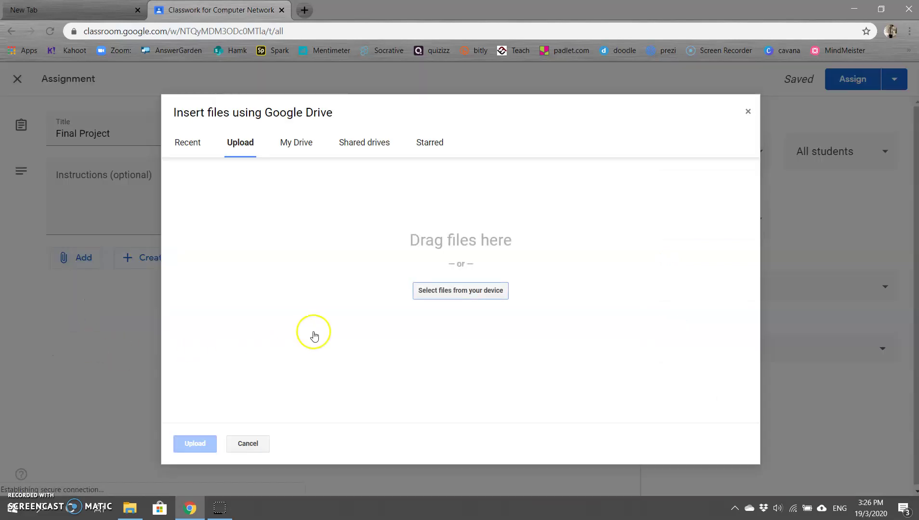
left_click(445, 289)
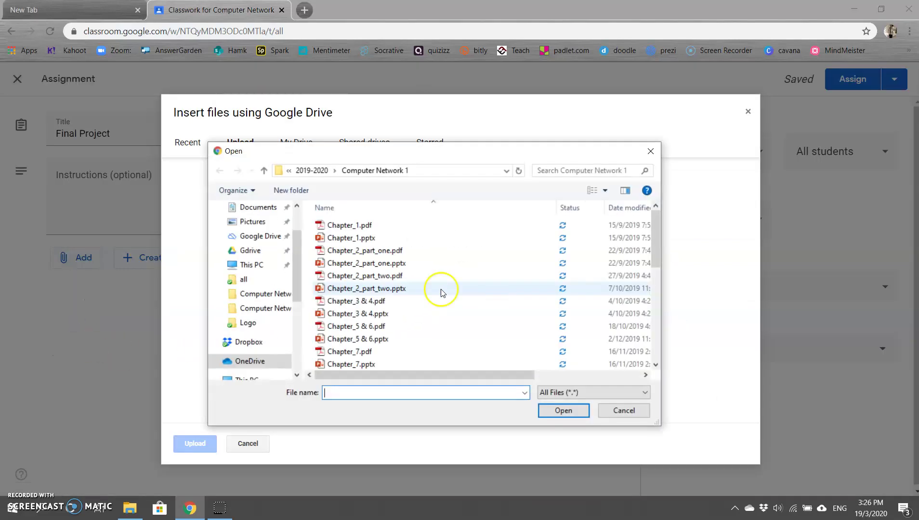
scroll(438, 292, "down", 5)
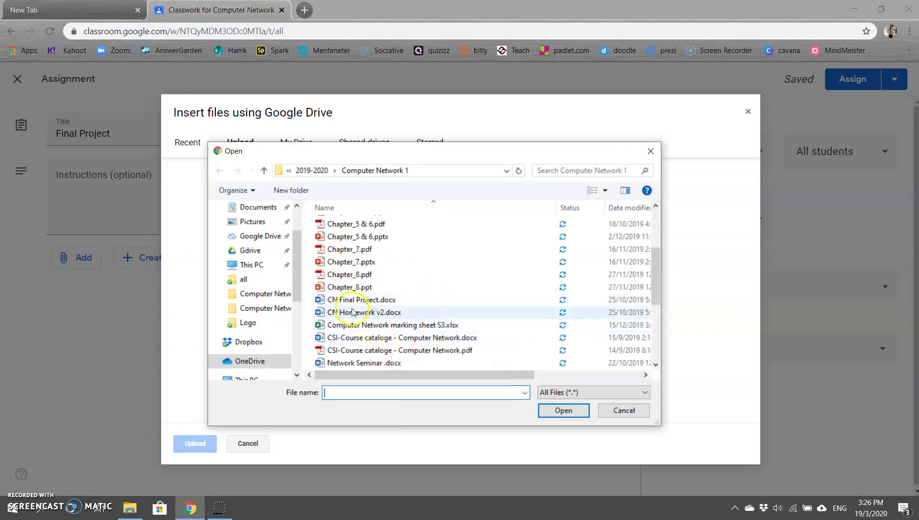
double_click(349, 301)
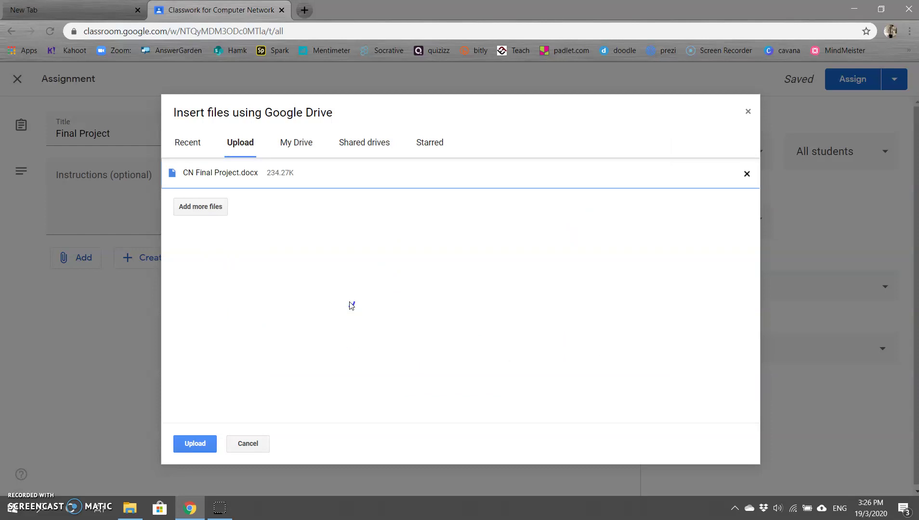
left_click(197, 443)
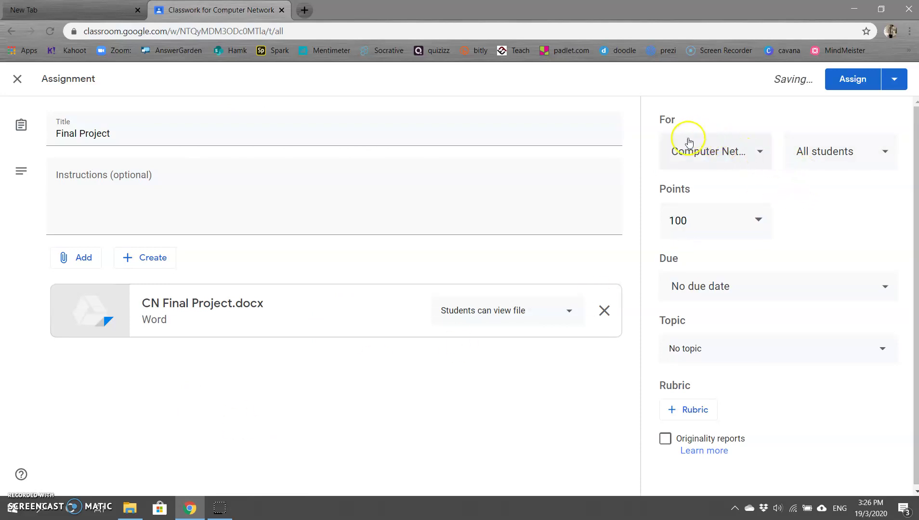
left_click(712, 157)
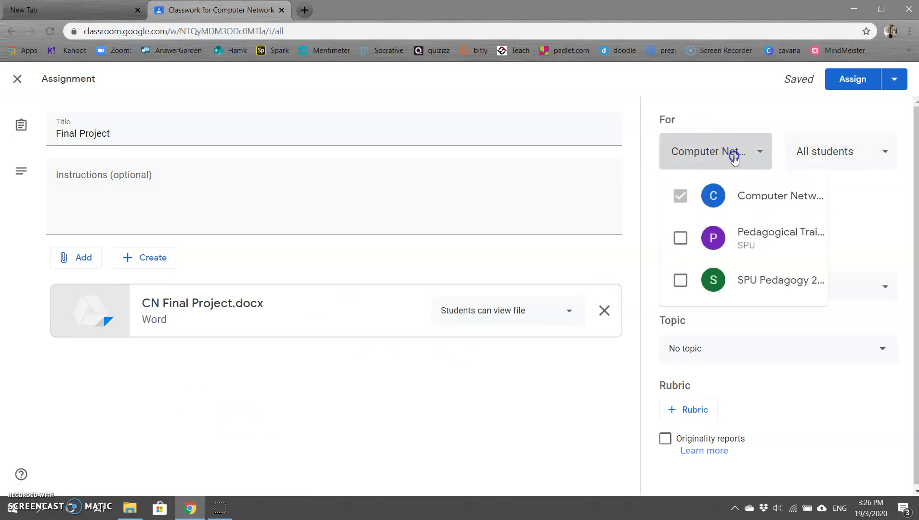
left_click(734, 159)
left_click(816, 156)
left_click(816, 156)
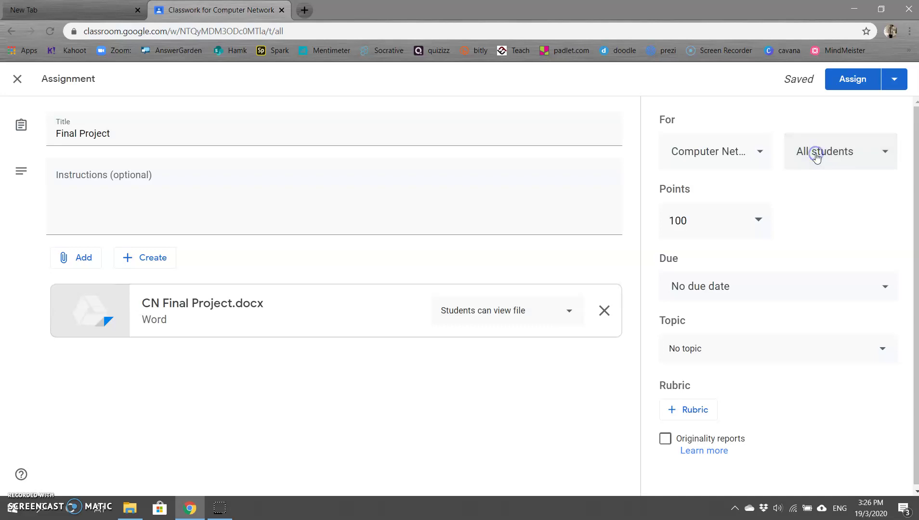
Set the assignment's points to 10.
left_click(733, 212)
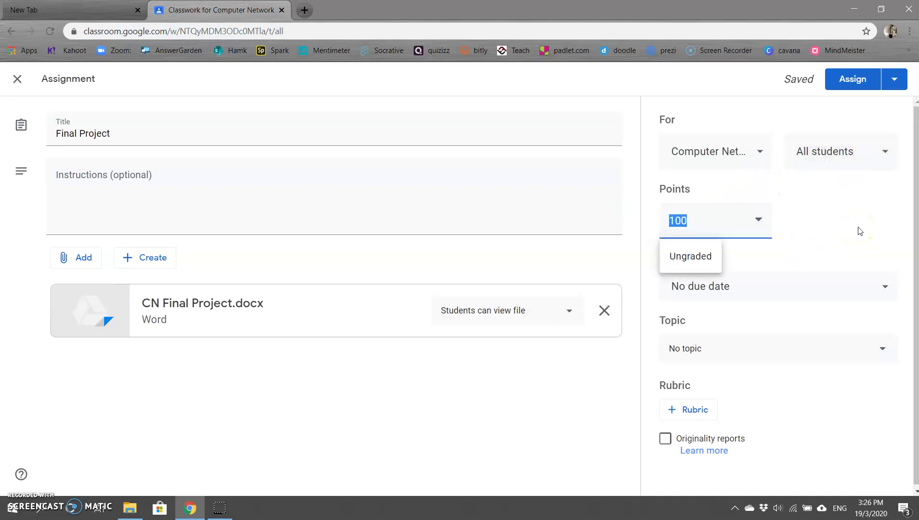
type("10")
left_click(835, 235)
Set the assignment's due date to Mar 21, 2020 at 11:59 PM.
left_click(764, 288)
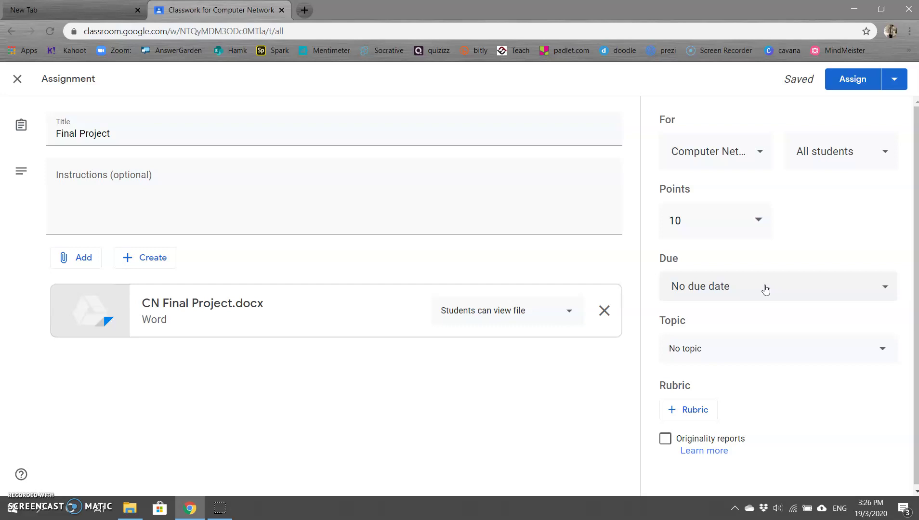
left_click(765, 288)
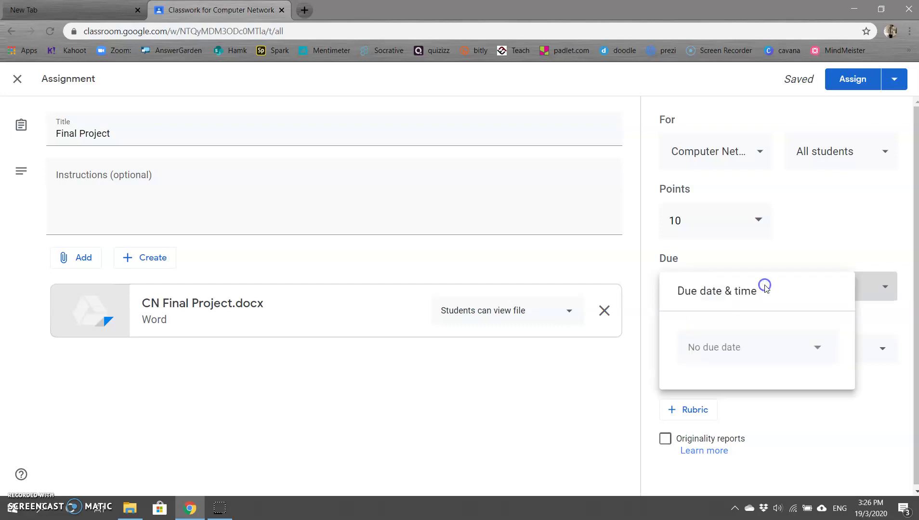
left_click(767, 348)
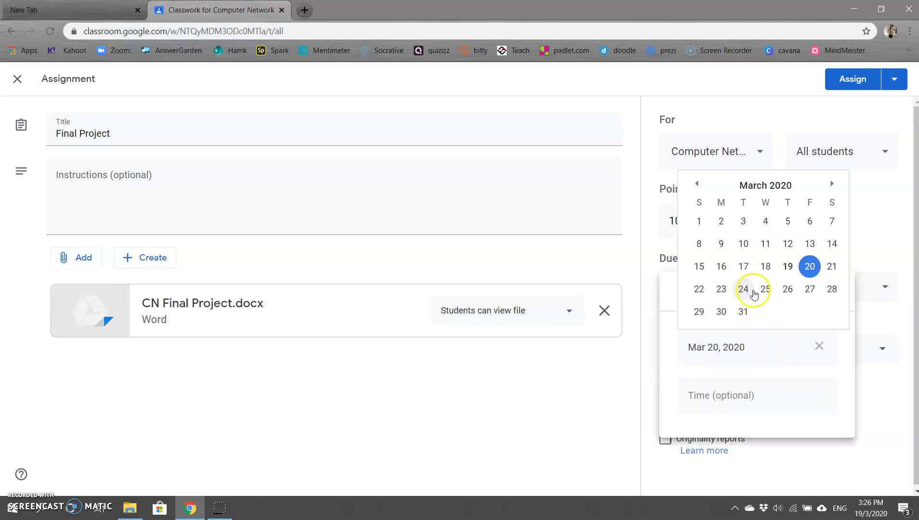
left_click(832, 268)
left_click(713, 395)
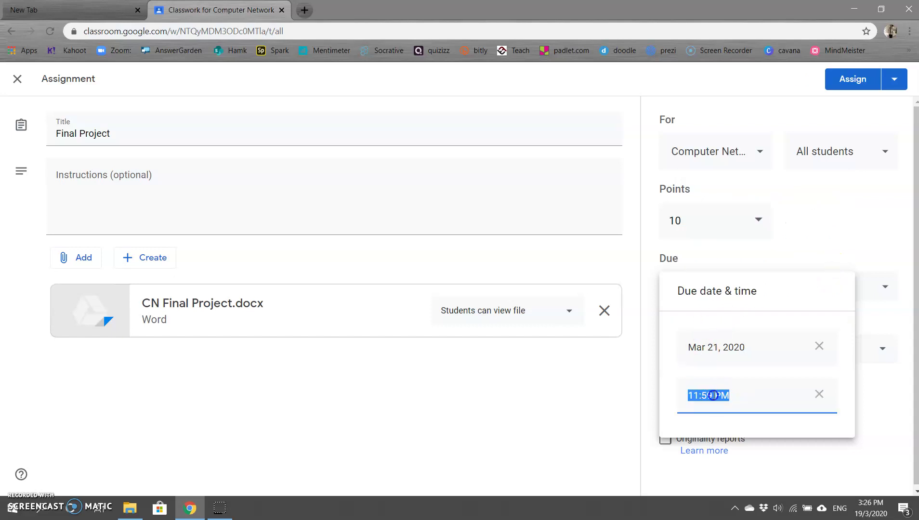
left_click(640, 404)
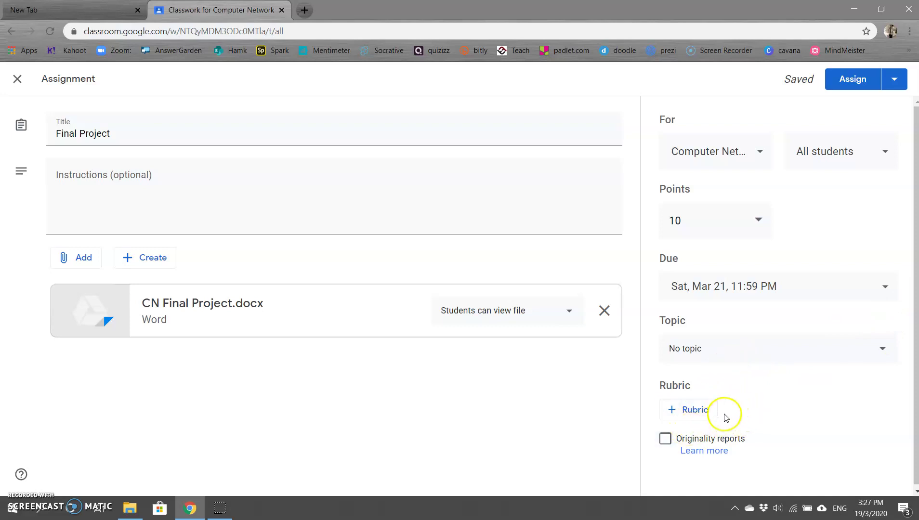
Create a new rubric for the assignment and title its first criterion "content".
left_click(687, 413)
left_click(686, 413)
left_click(701, 436)
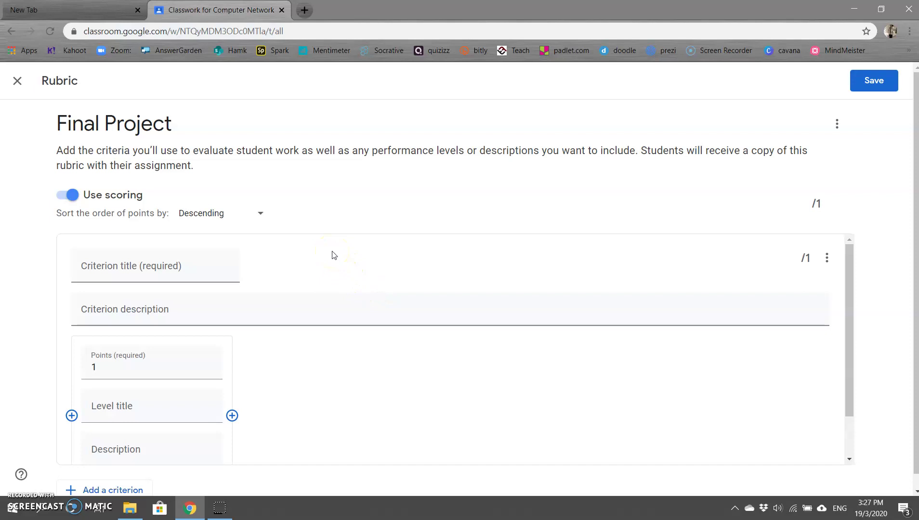
scroll(337, 270, "down", 1)
scroll(355, 333, "up", 1)
left_click(118, 272)
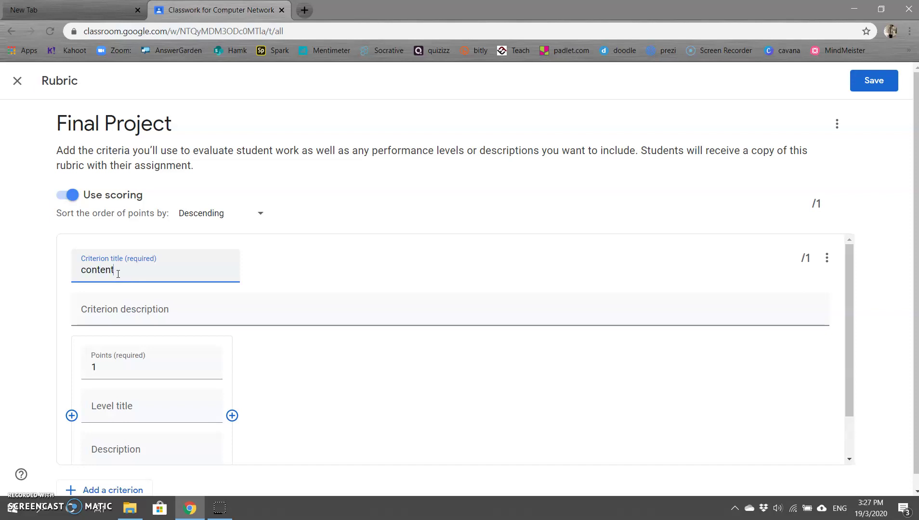
left_click(114, 307)
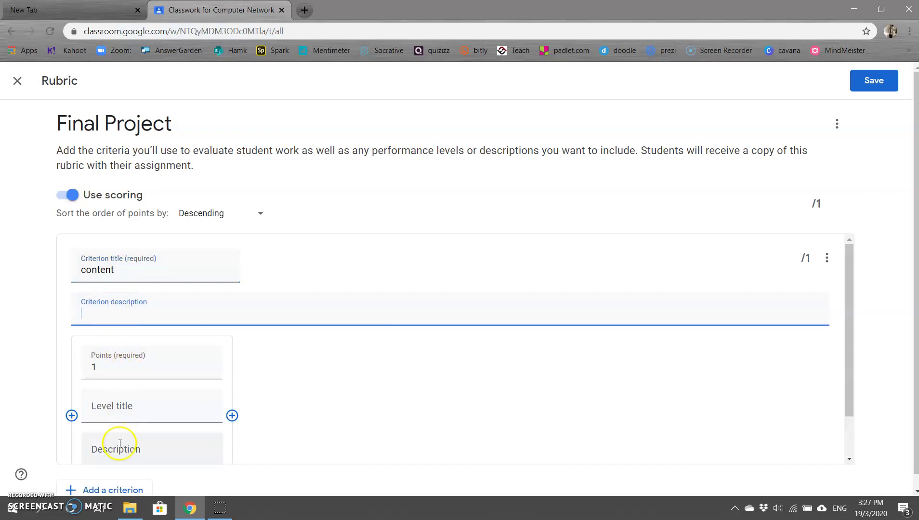
Give the content criterion three levels: A with 5 points, B with 3 points and C with 1 point.
left_click(133, 369)
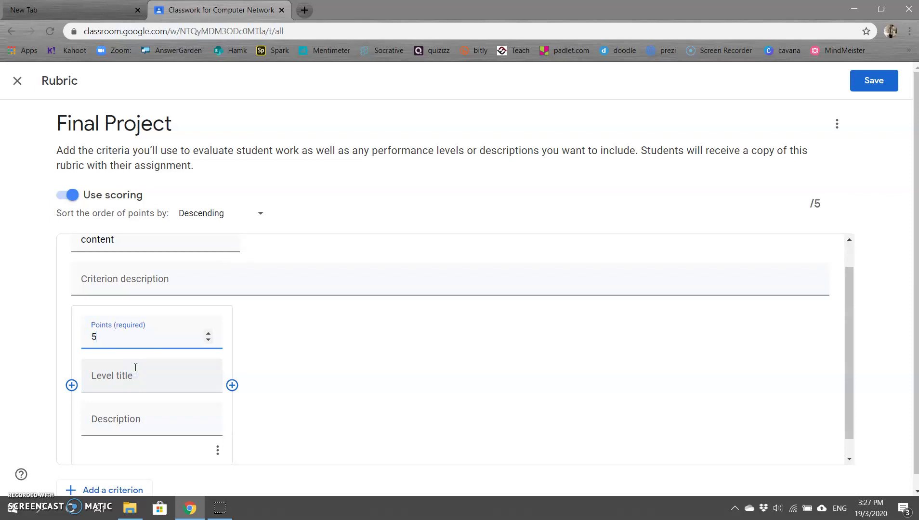
left_click(135, 368)
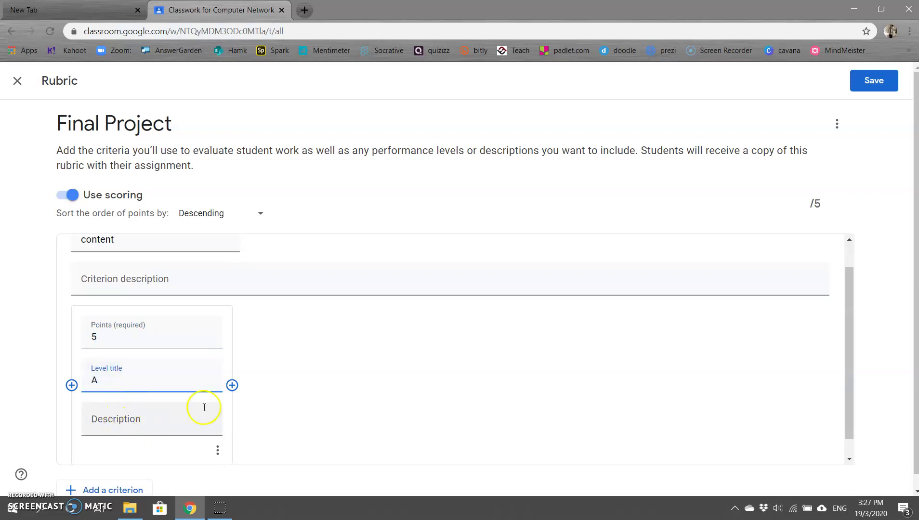
left_click(71, 385)
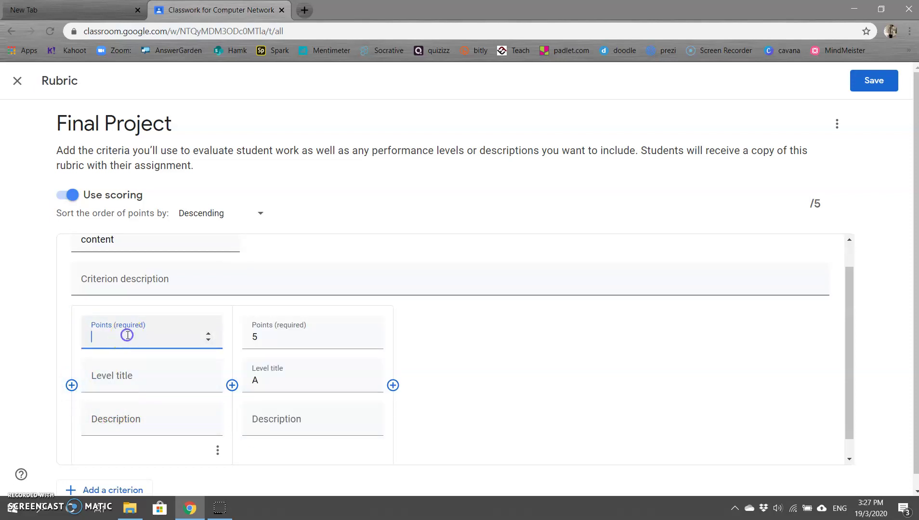
left_click(125, 374)
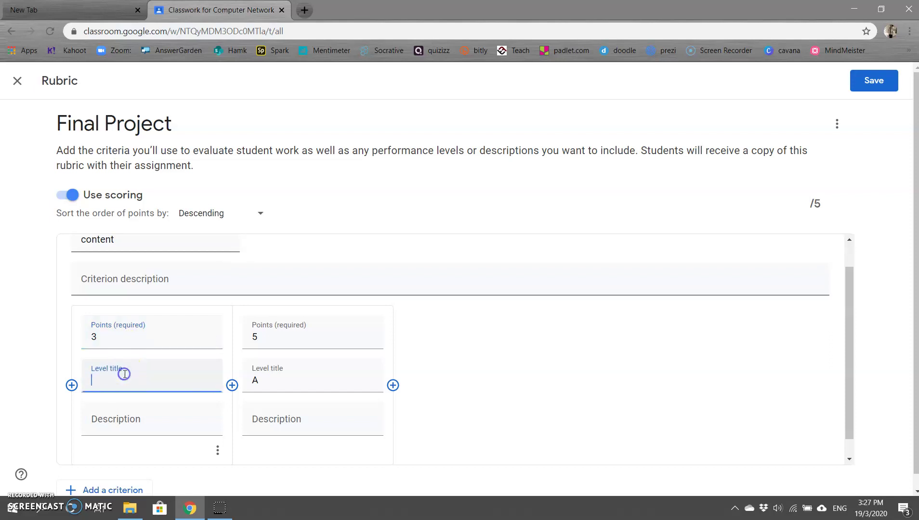
left_click(72, 385)
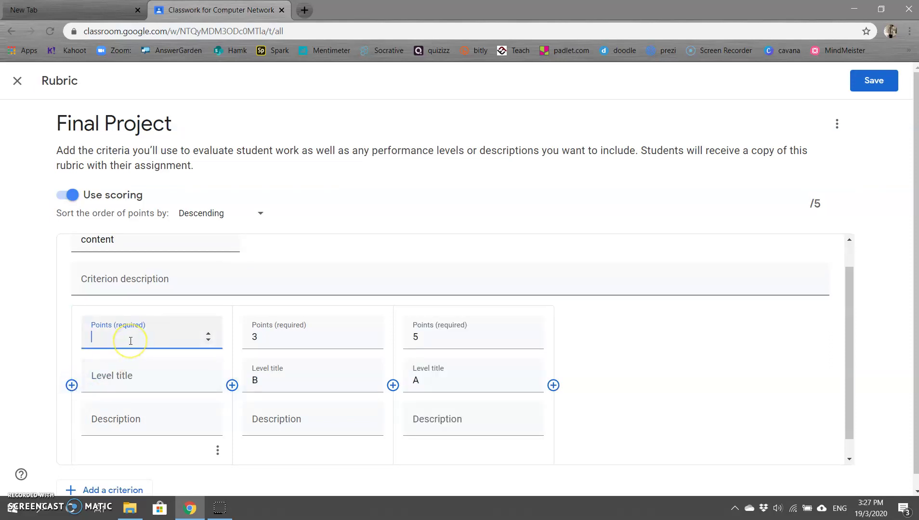
left_click(111, 374)
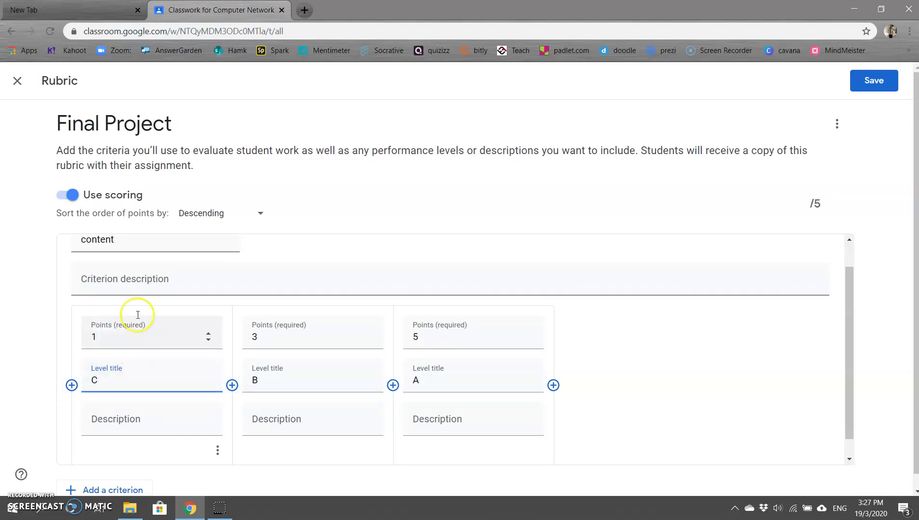
Add a second criterion titled "Organization" with a level A worth 5 points.
scroll(163, 349, "down", 1)
scroll(164, 376, "down", 1)
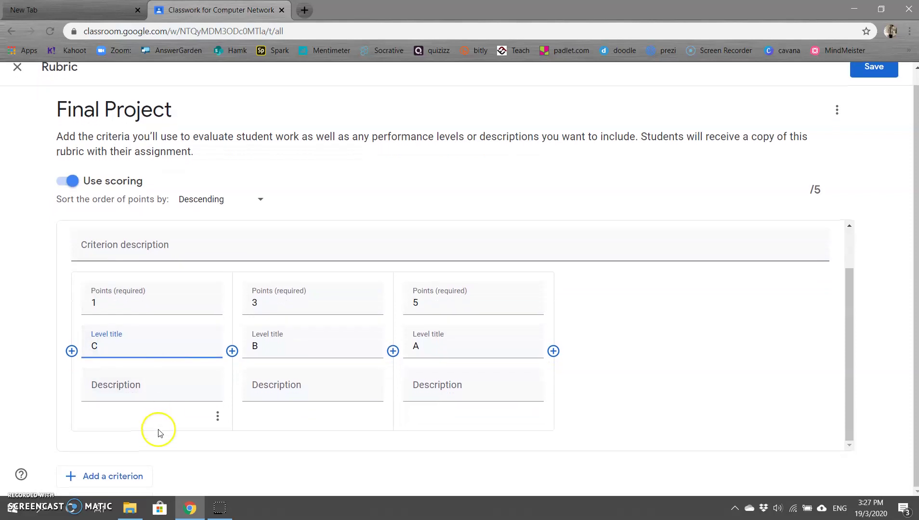
left_click(91, 468)
left_click(137, 263)
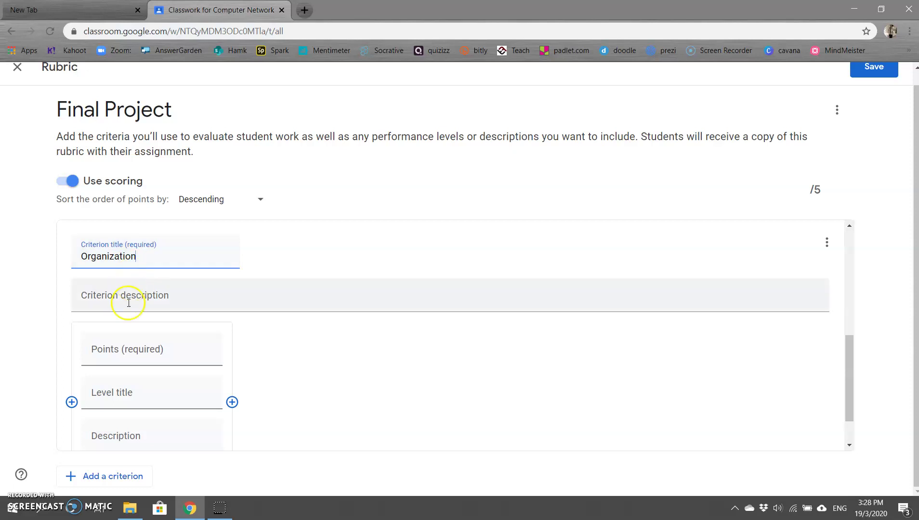
left_click(106, 353)
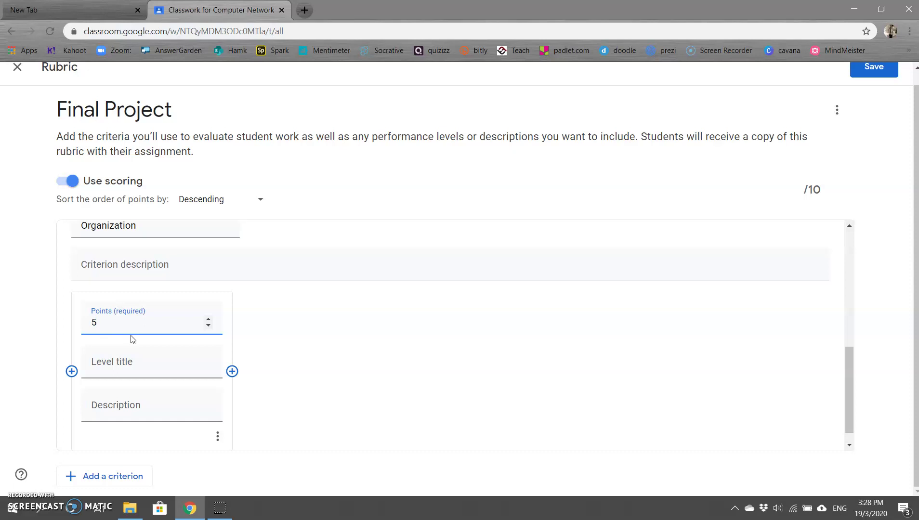
left_click(132, 367)
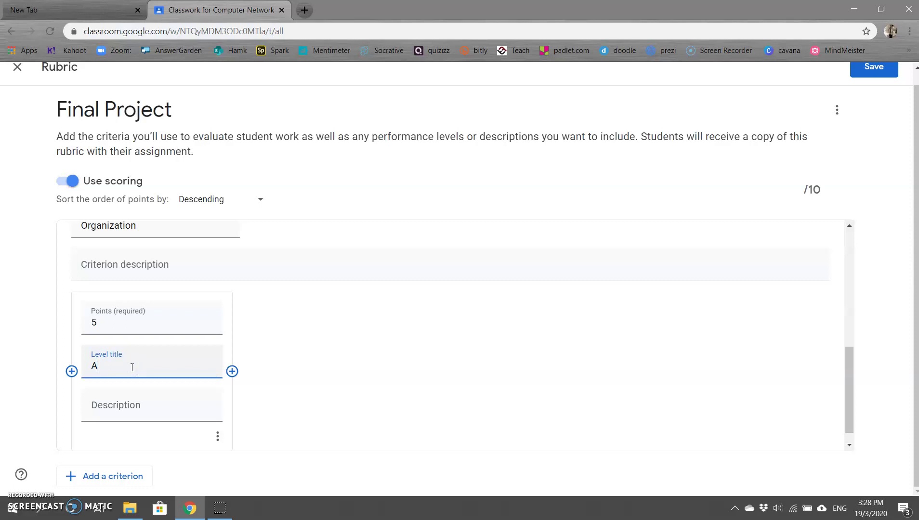
Add two more levels to the Organization criterion: B with 3 points and C with 1 point.
left_click(71, 371)
left_click(116, 328)
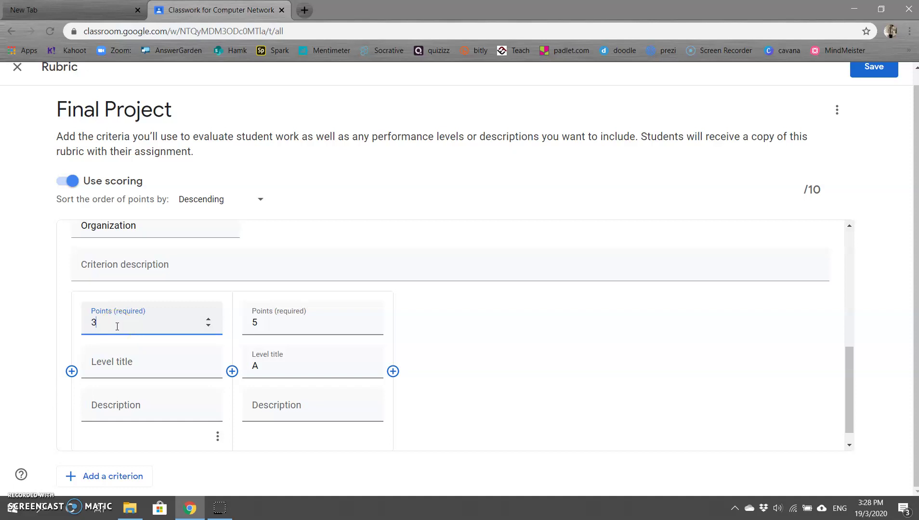
left_click(117, 362)
type("B")
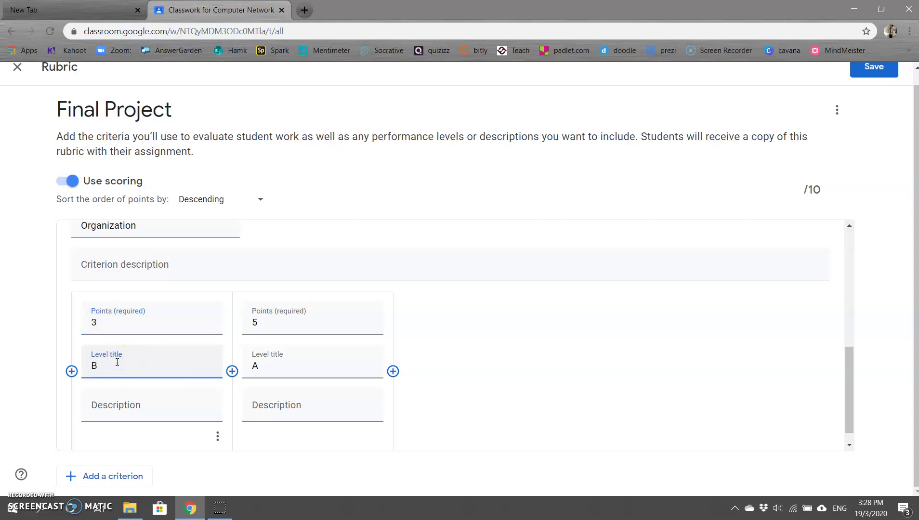
left_click(71, 371)
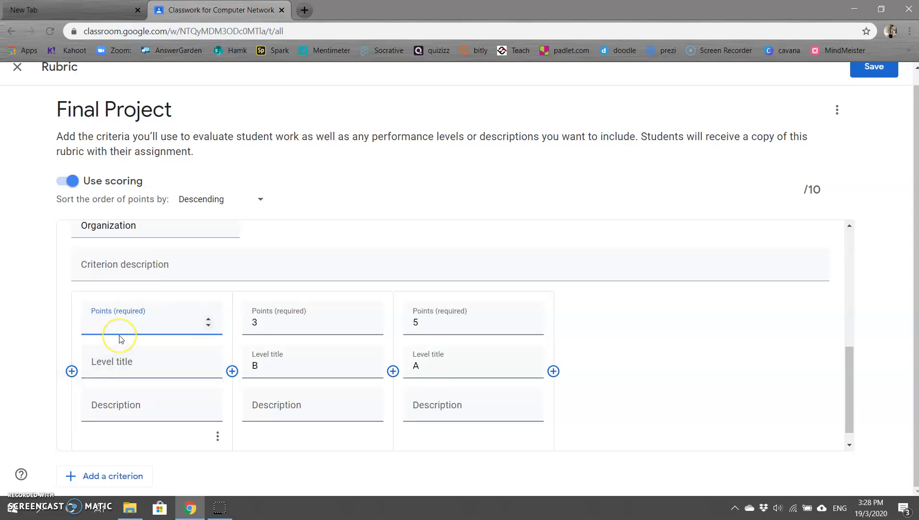
left_click(117, 323)
type("1")
left_click(113, 361)
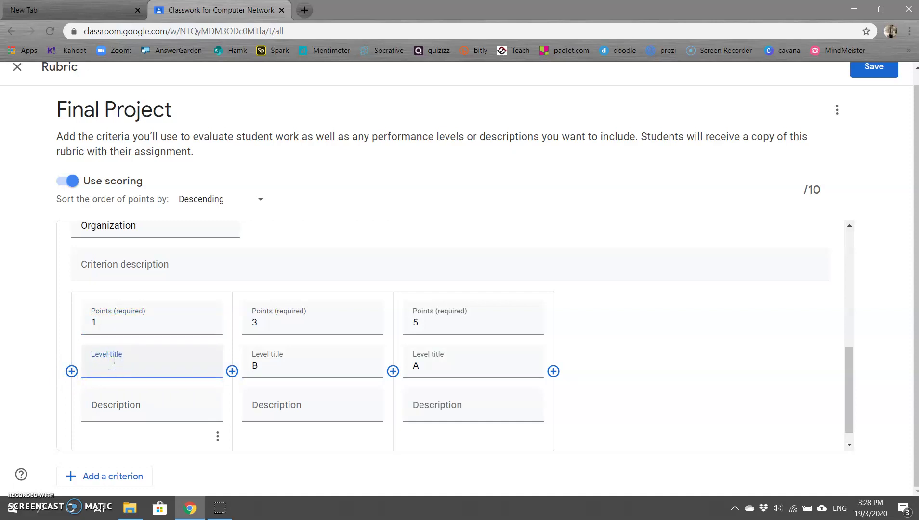
scroll(318, 217, "up", 1)
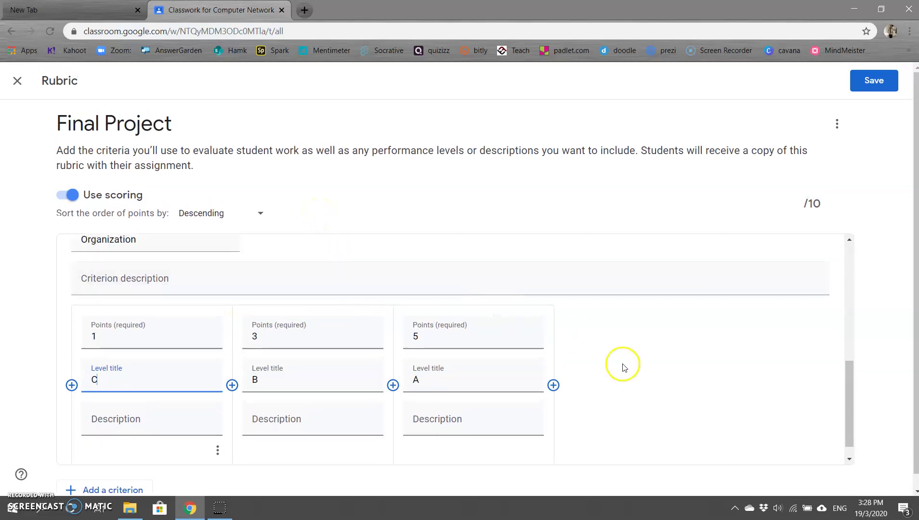
Review both rubric criteria, save the rubric and assign the Final Project to the class.
scroll(598, 353, "up", 1)
scroll(598, 353, "up", 5)
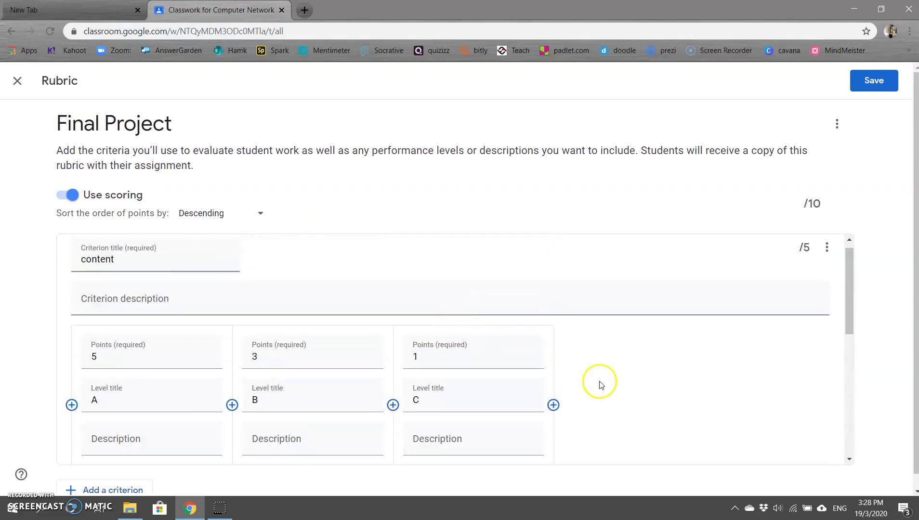
scroll(427, 286, "down", 5)
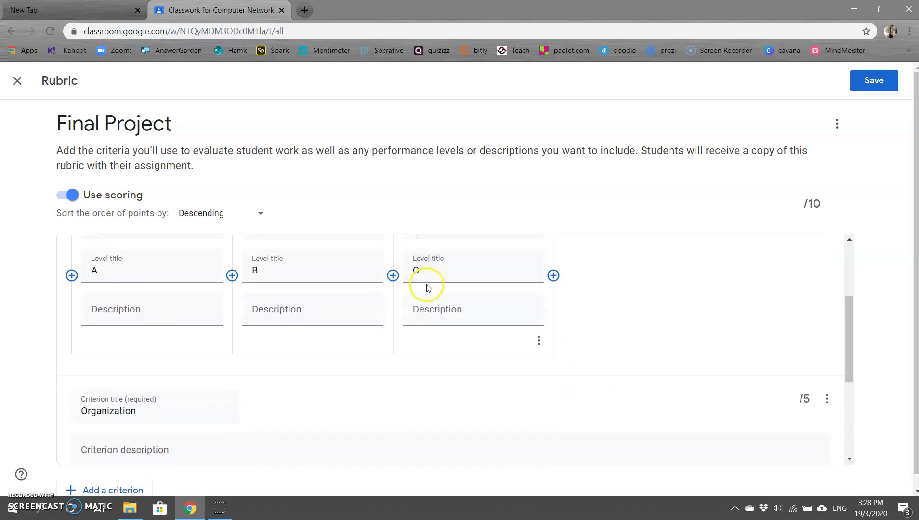
scroll(560, 347, "down", 1)
scroll(616, 320, "up", 3)
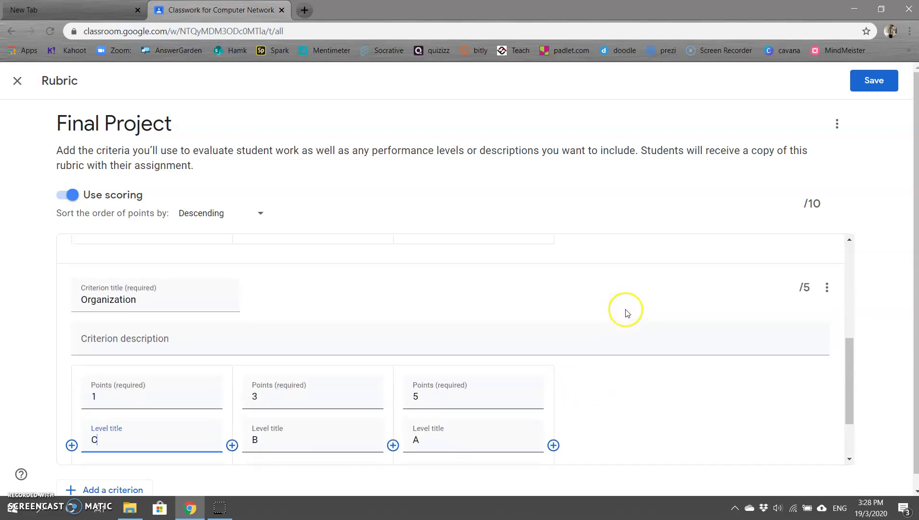
left_click(862, 87)
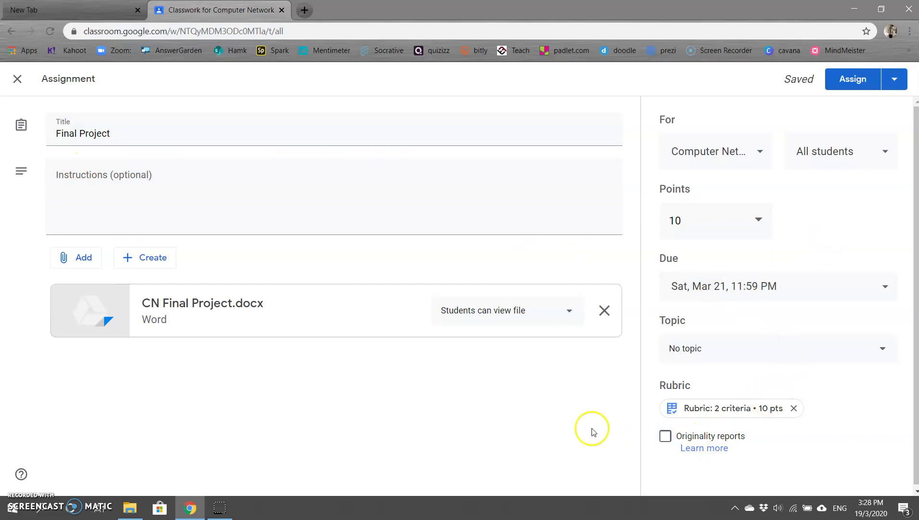
left_click(845, 80)
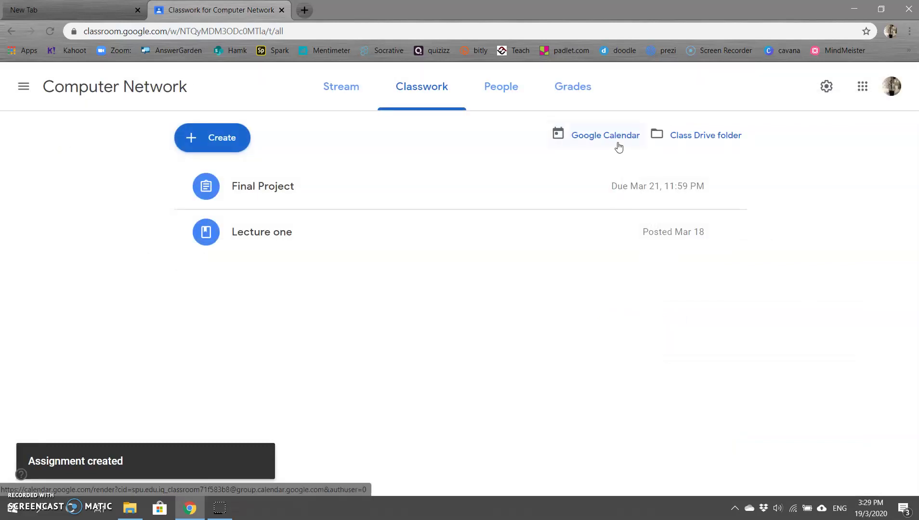
Sign out of the teacher account and sign in to Classroom with the student test account.
left_click(24, 86)
left_click(28, 89)
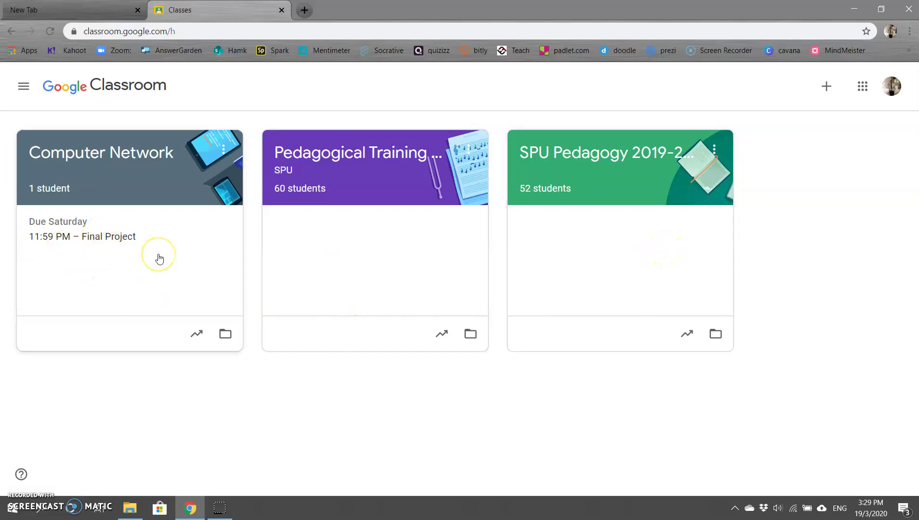
left_click(869, 87)
left_click(891, 86)
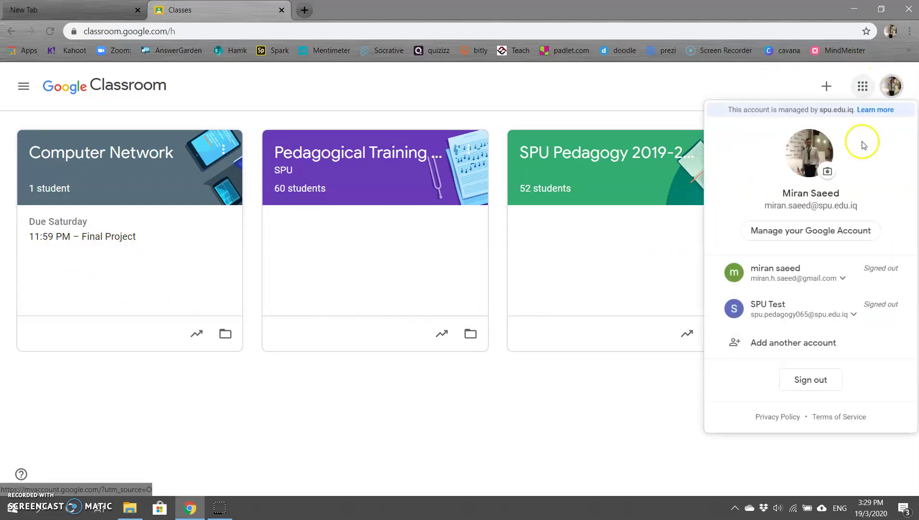
left_click(821, 379)
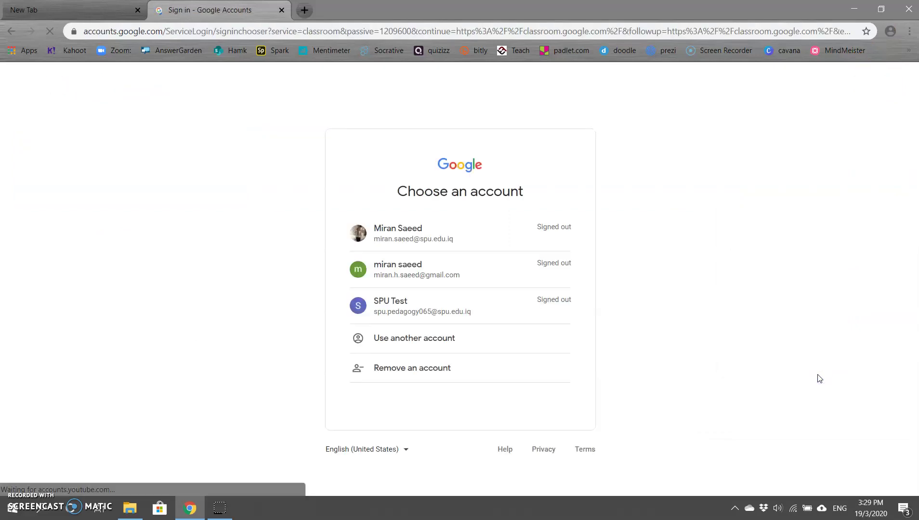
left_click(460, 310)
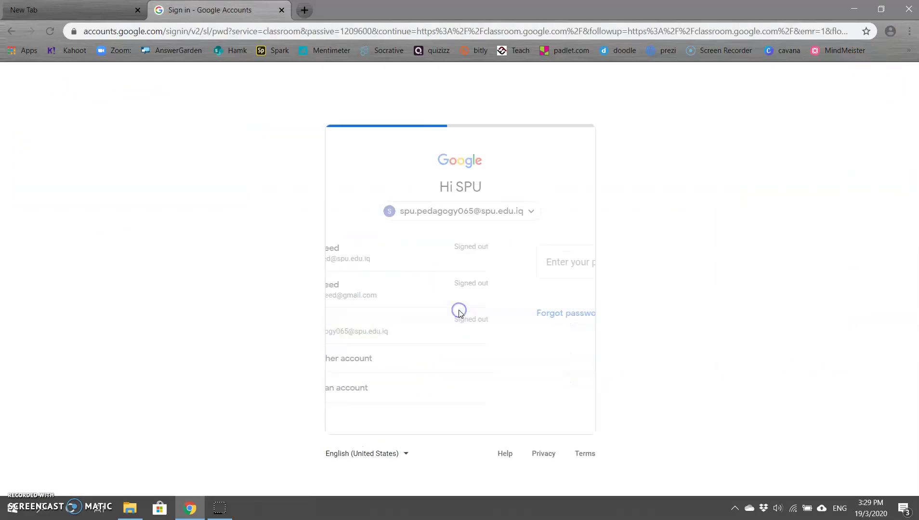
left_click(550, 326)
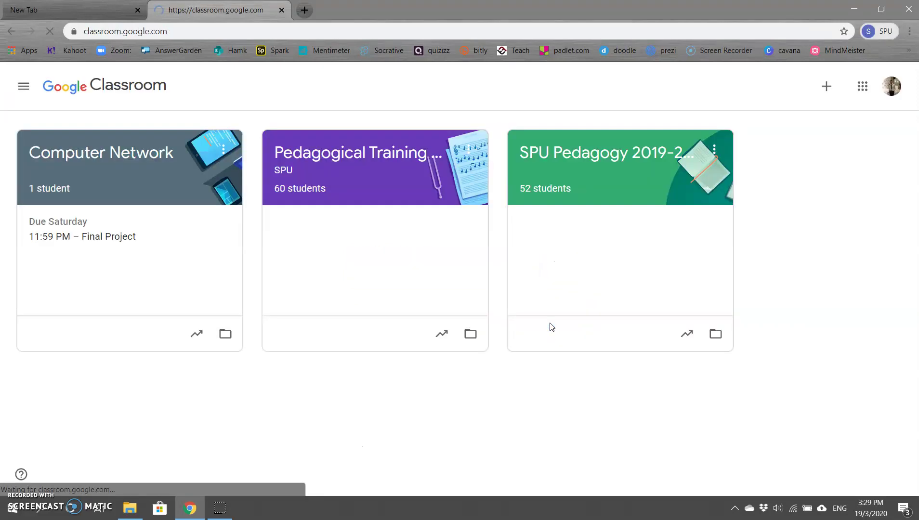
Switch to the student's Gmail, reload the inbox and open the "Final Project" new assignment notification.
left_click(863, 87)
left_click(818, 137)
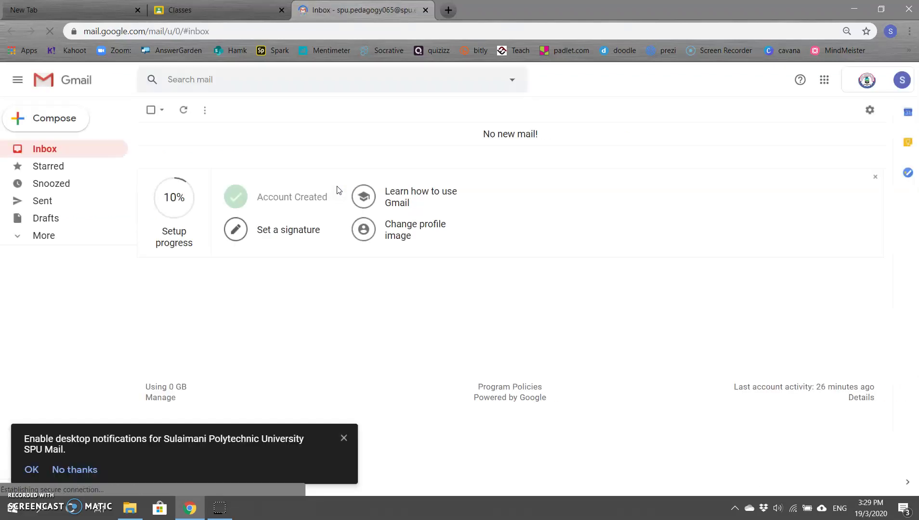
left_click(227, 29)
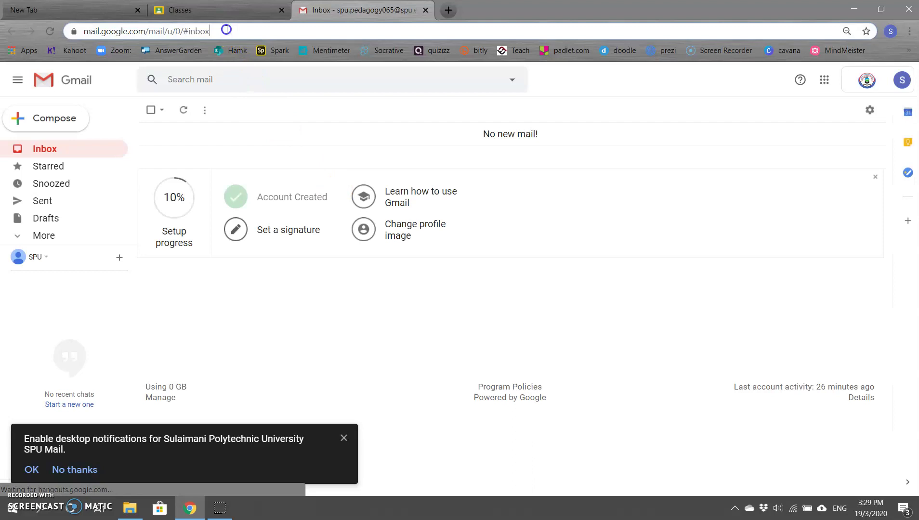
key("Return")
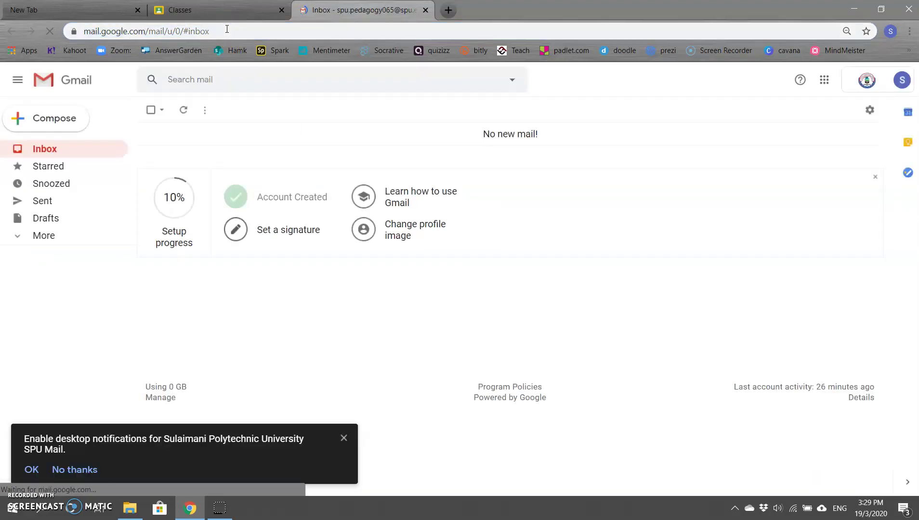
left_click(227, 30)
key("Return")
left_click(343, 438)
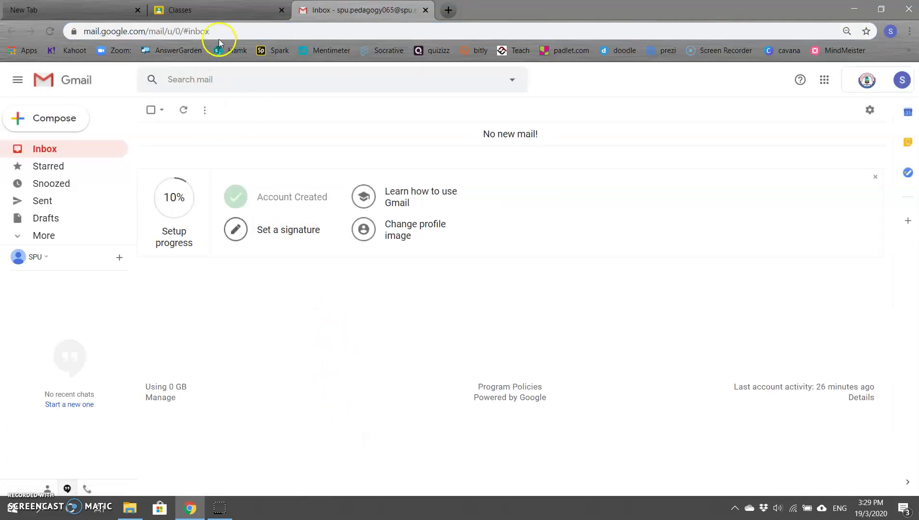
left_click(294, 135)
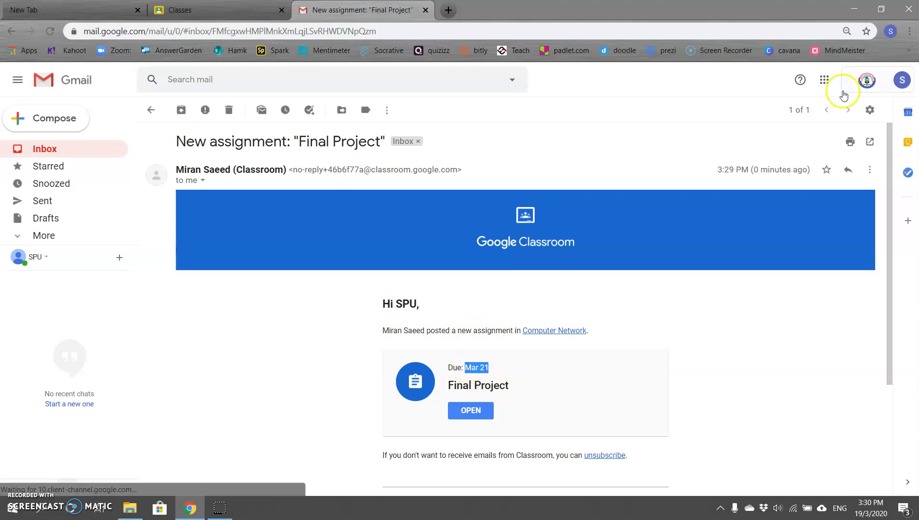
Switch from Gmail to Google Classroom and open the Computer Network class.
left_click(824, 80)
scroll(822, 241, "down", 5)
scroll(816, 255, "down", 5)
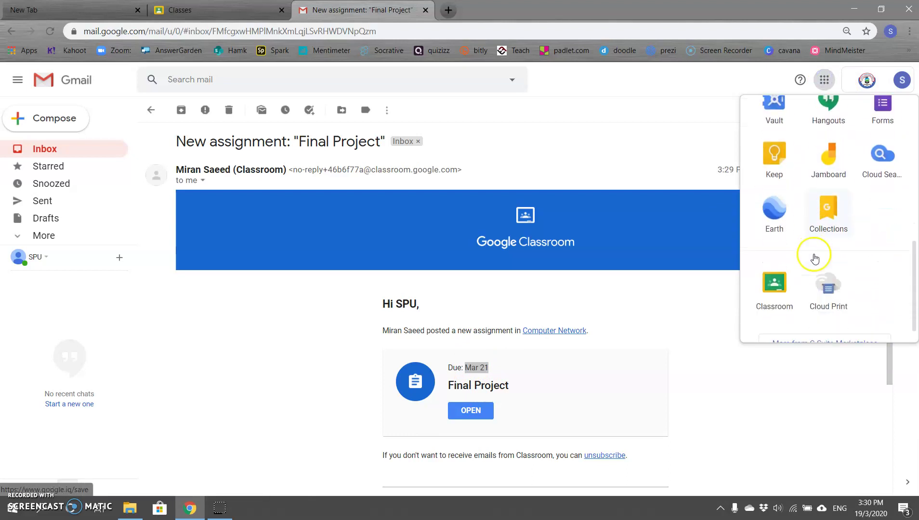
left_click(771, 262)
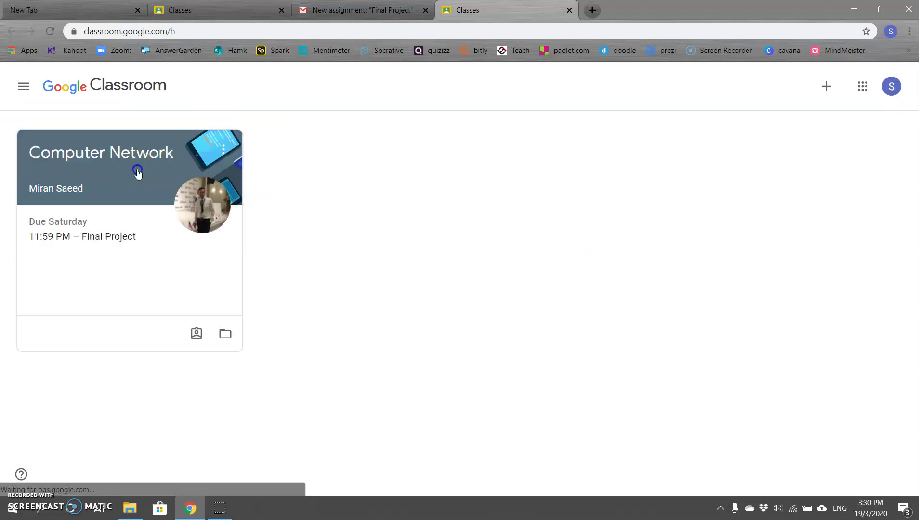
left_click(137, 169)
scroll(474, 301, "down", 1)
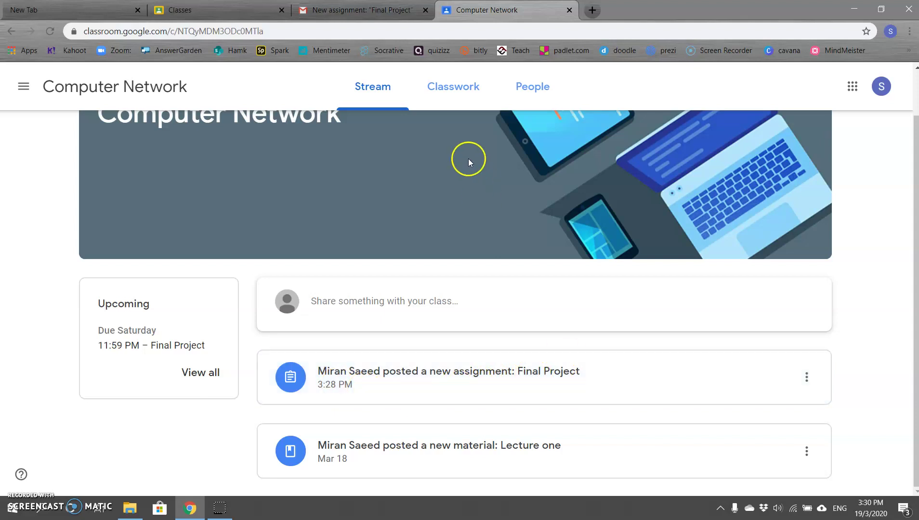
scroll(467, 158, "up", 1)
Open the full details of the Final Project assignment from the class's classwork.
left_click(457, 89)
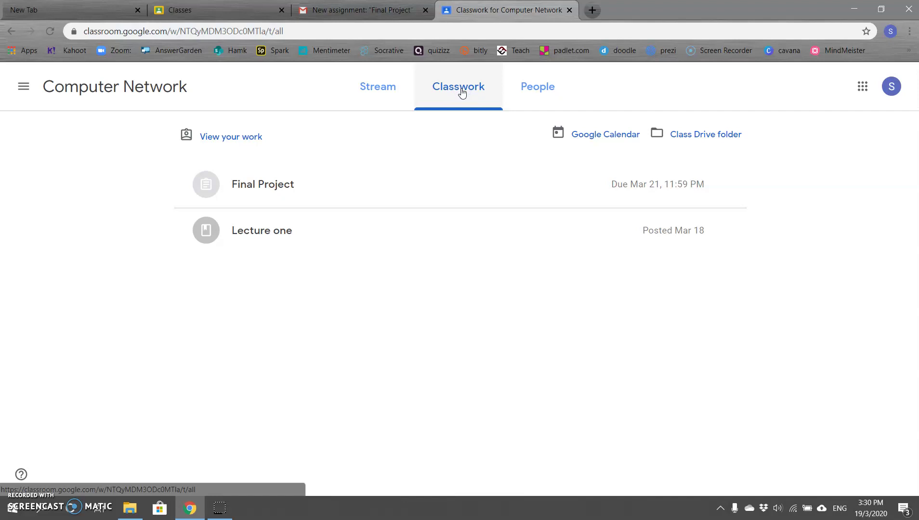
left_click(314, 188)
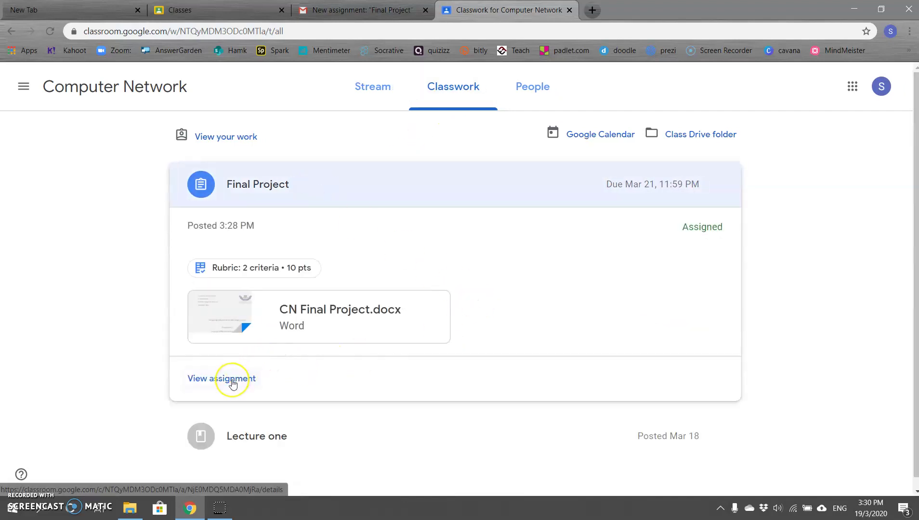
left_click(233, 381)
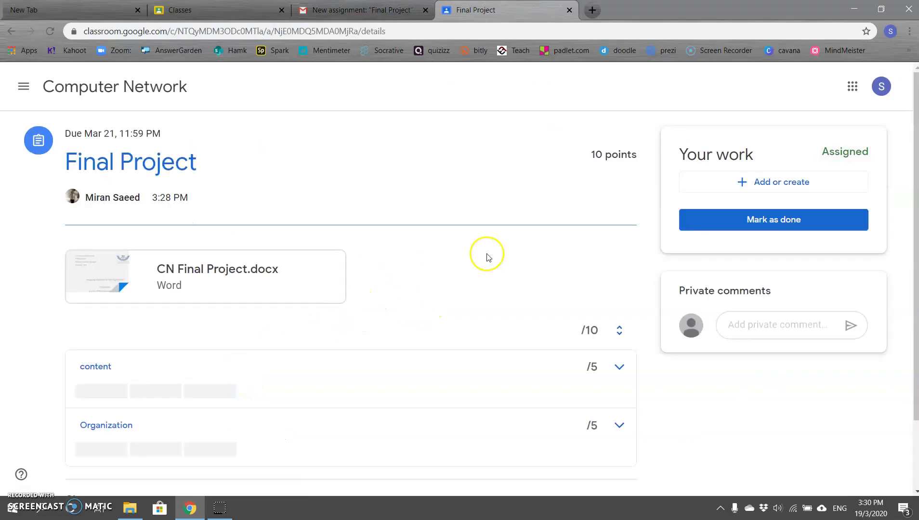
Preview the attached CN Final Project.docx, look through its evaluation form and close the preview.
scroll(389, 228, "down", 2)
scroll(389, 228, "down", 3)
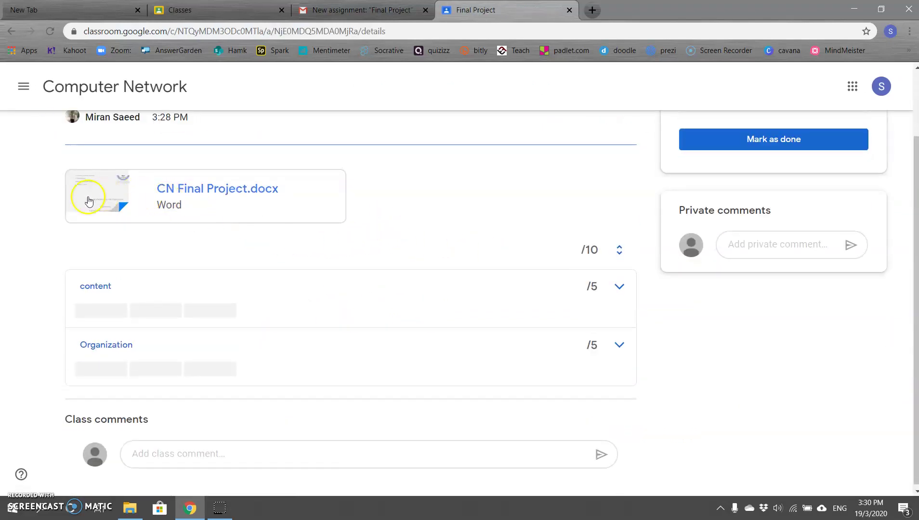
left_click(234, 199)
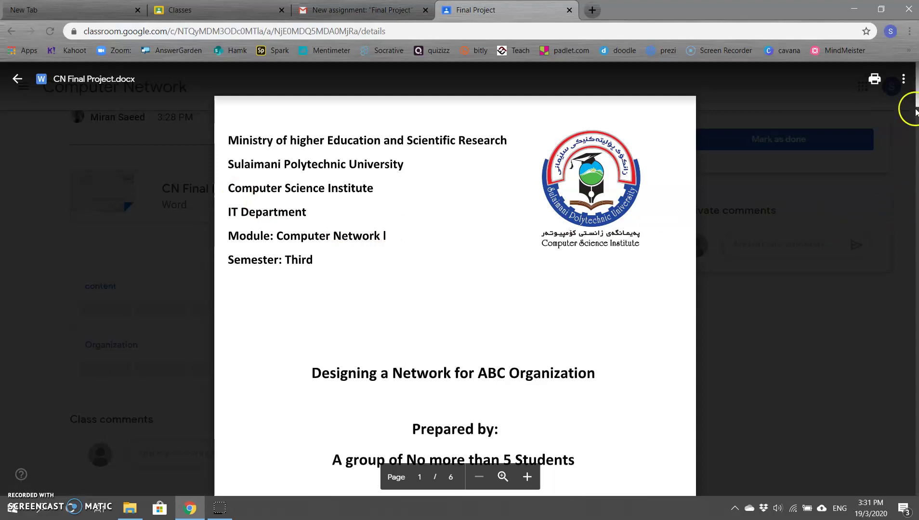
scroll(896, 155, "down", 10)
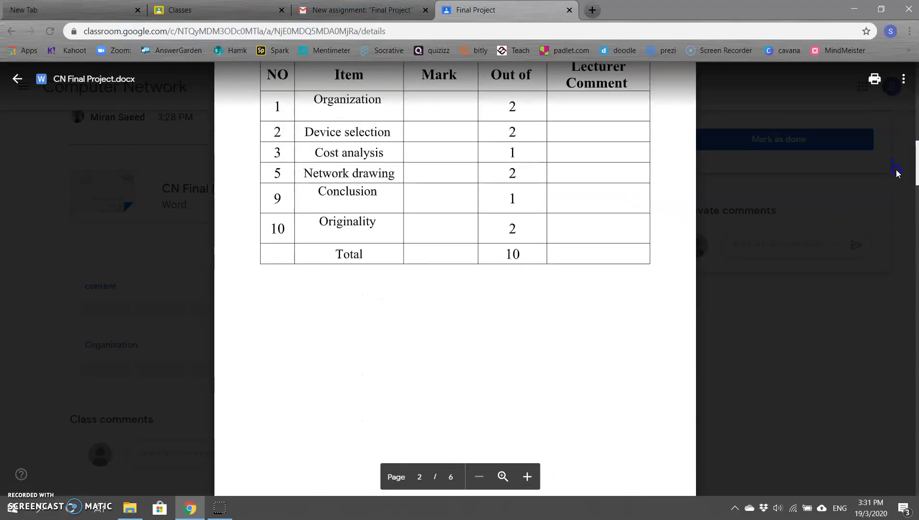
left_click_drag(899, 208, 878, 127)
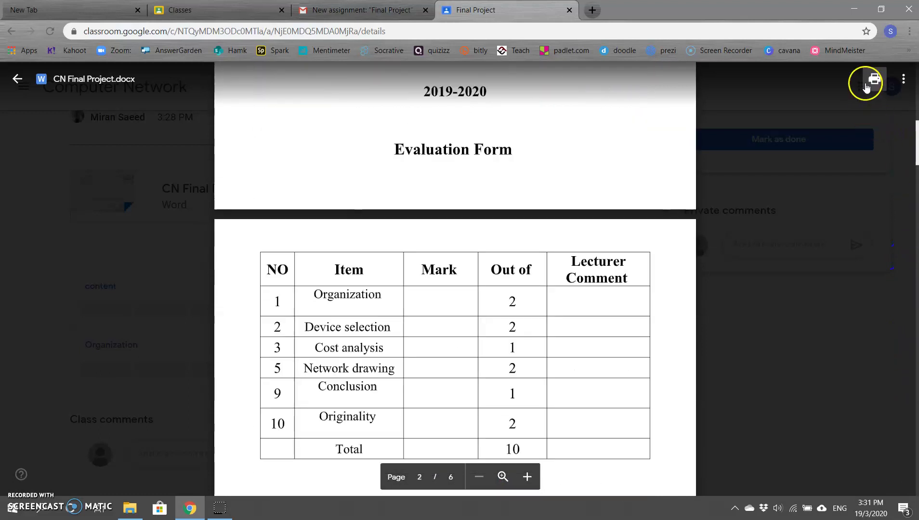
left_click(17, 78)
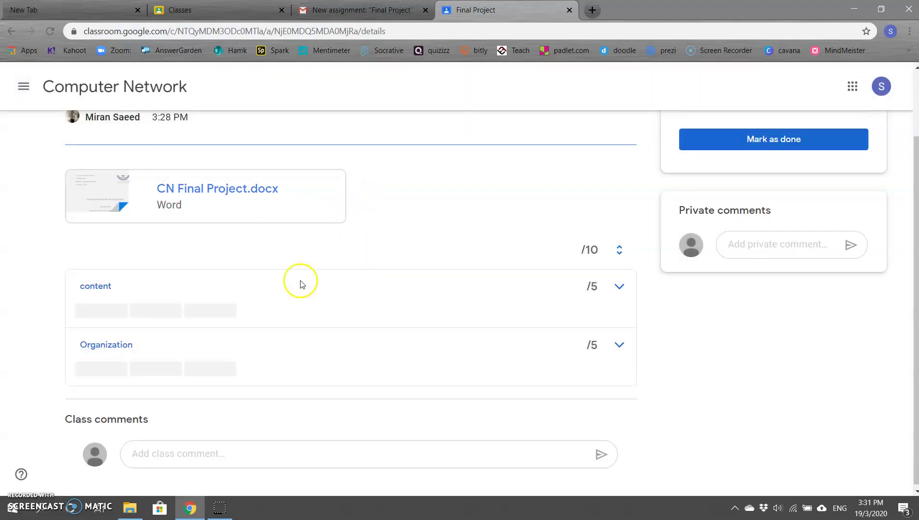
Expand the content and Organization rubric criteria and examine their levels and points.
scroll(331, 295, "down", 1)
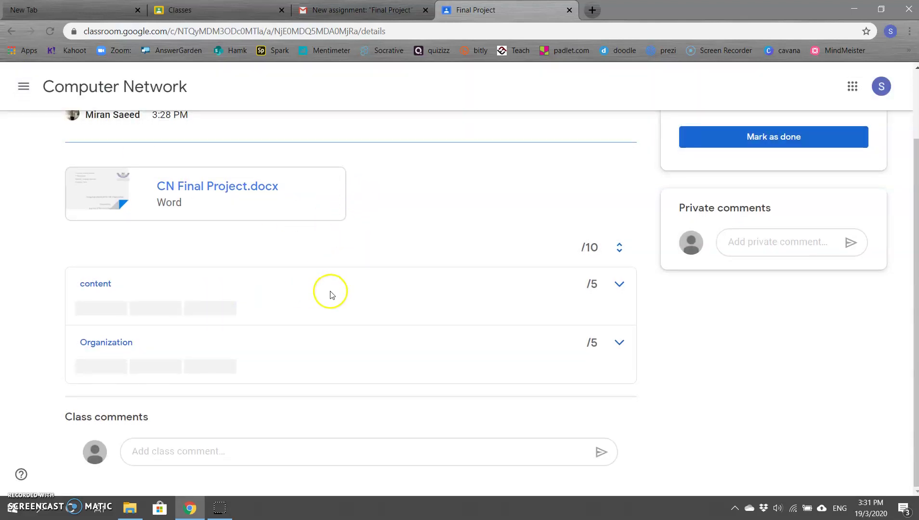
left_click(626, 286)
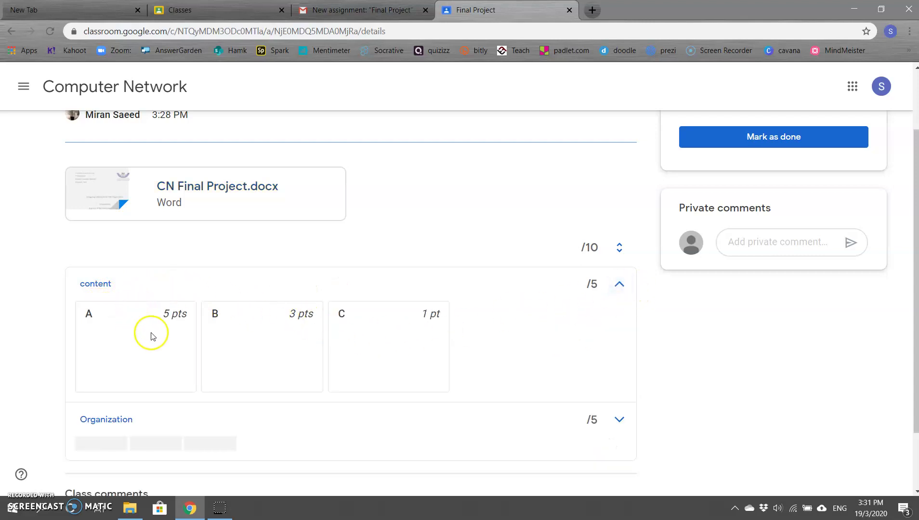
scroll(528, 335, "down", 1)
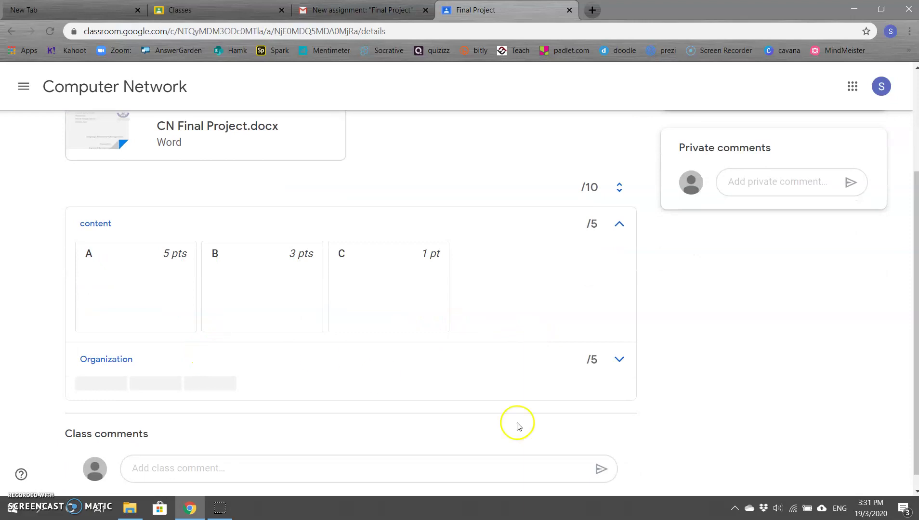
left_click(621, 343)
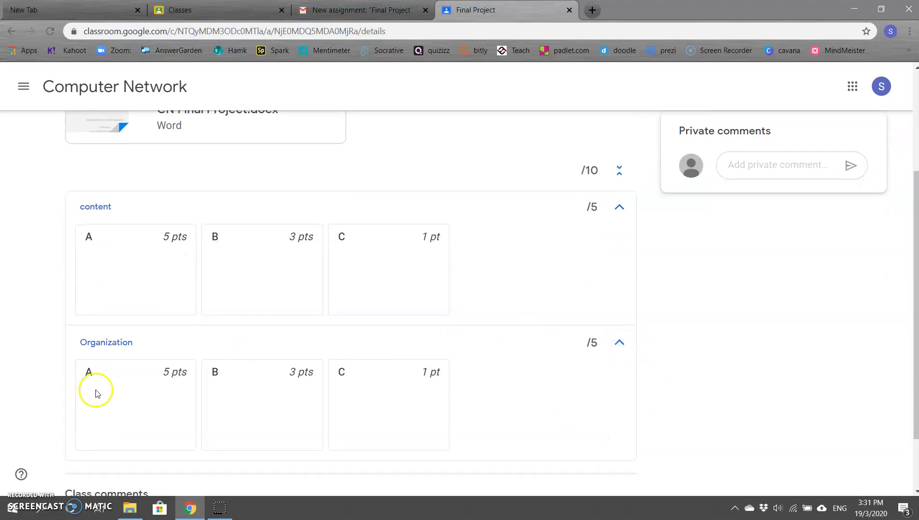
scroll(500, 326, "down", 1)
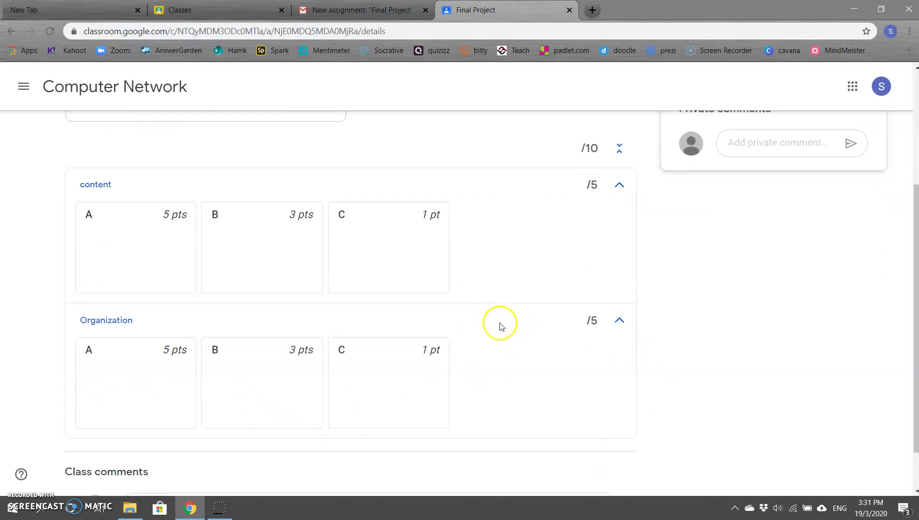
scroll(492, 328, "up", 5)
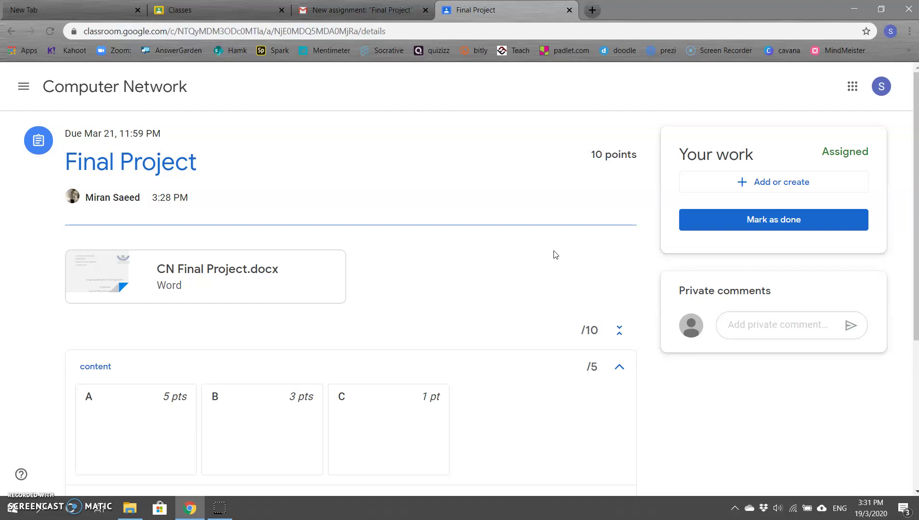
Upload CSI-Course cataloge - Computer Network.pdf from the device as an attachment to your work for the Final Project.
left_click(706, 181)
left_click(721, 246)
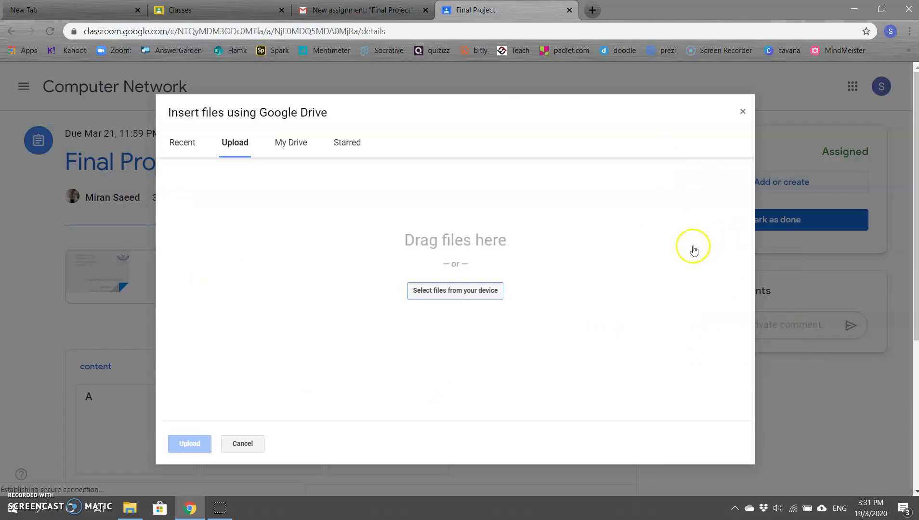
left_click(477, 291)
scroll(422, 322, "down", 3)
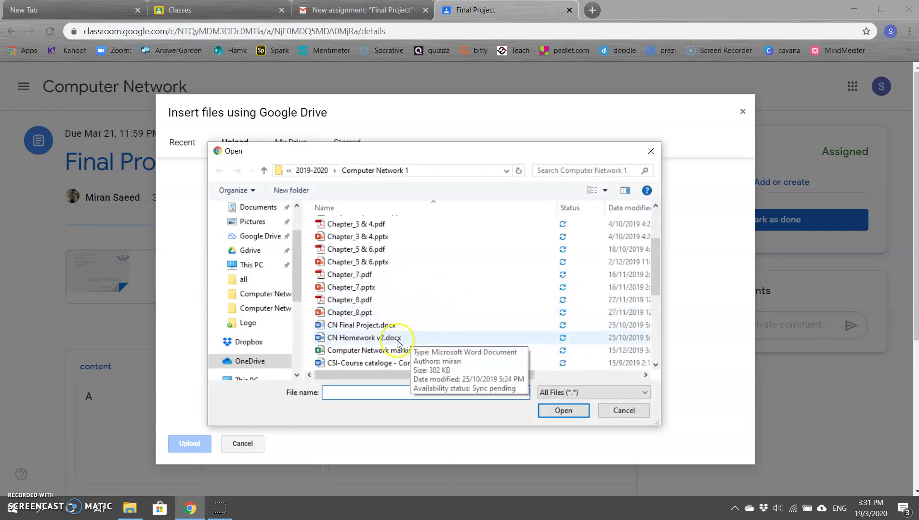
scroll(465, 304, "up", 1)
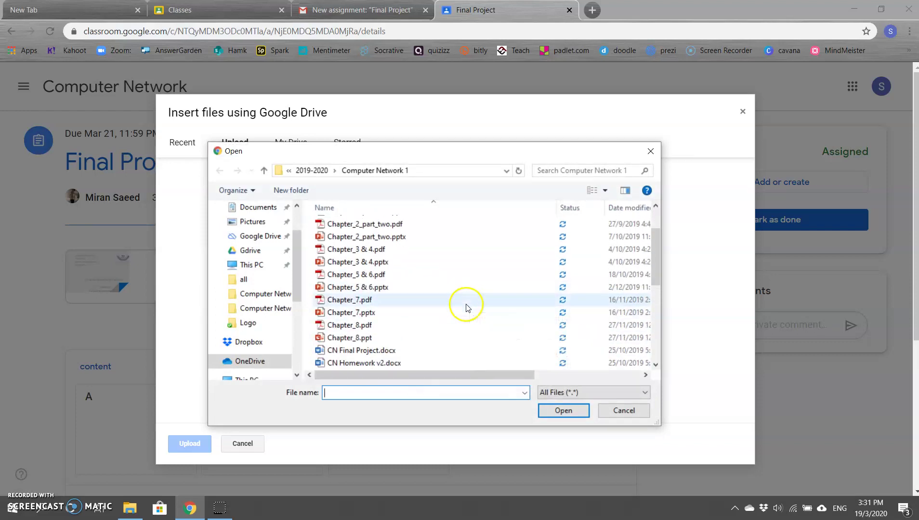
scroll(467, 306, "down", 2)
scroll(465, 306, "down", 1)
double_click(404, 337)
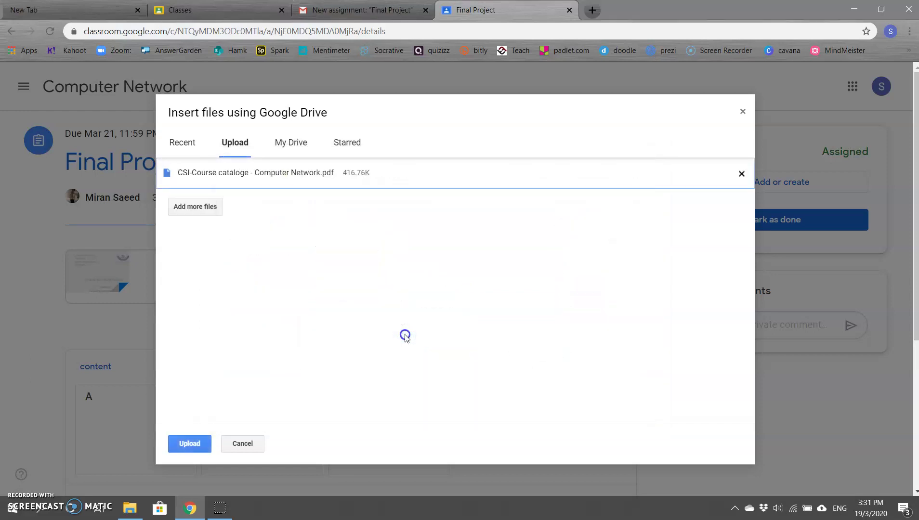
left_click(189, 443)
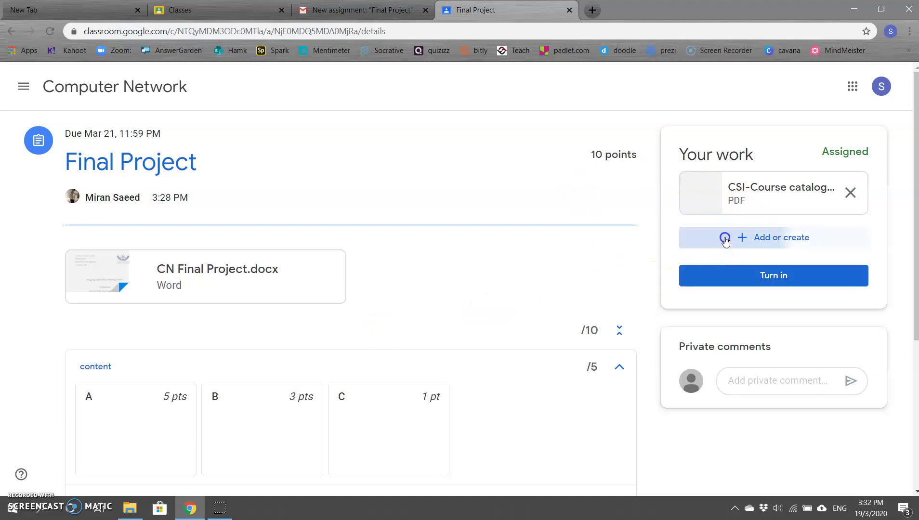
Check the options for adding more work, then turn in the Final Project with its attached PDF and confirm the submission.
left_click(698, 237)
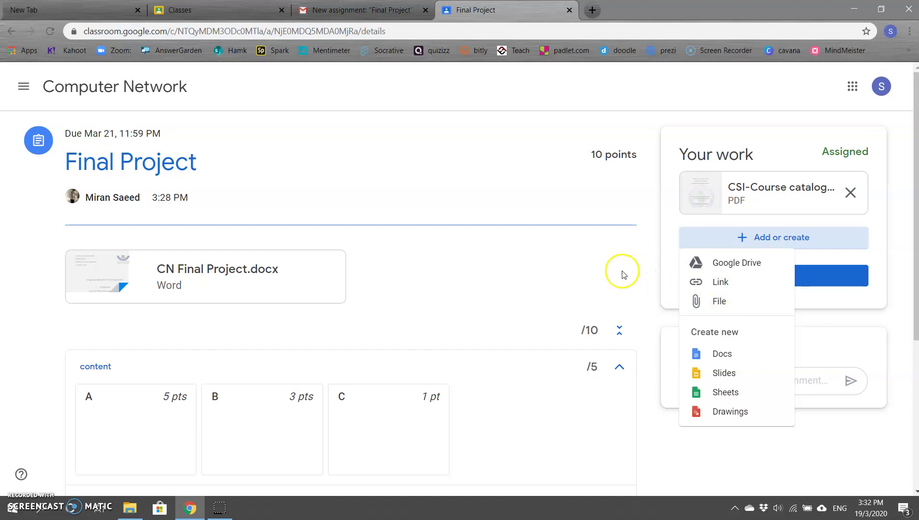
left_click(607, 274)
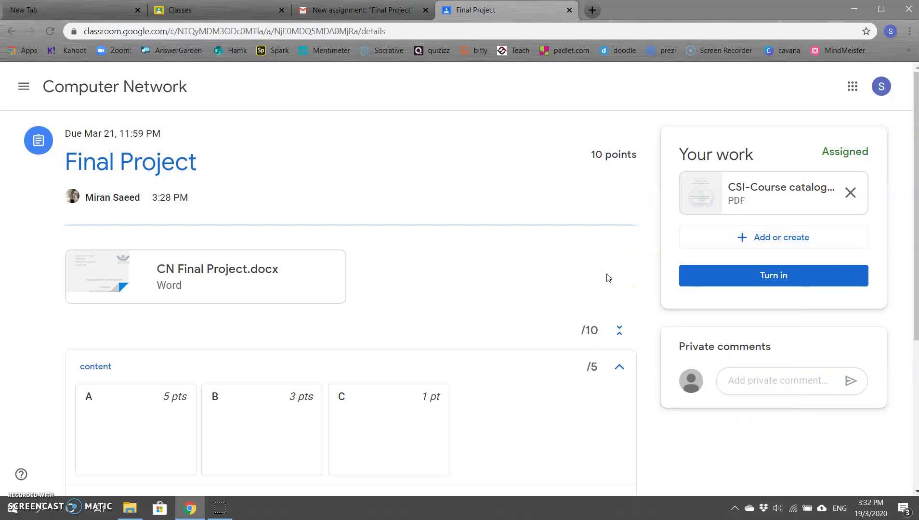
left_click(733, 277)
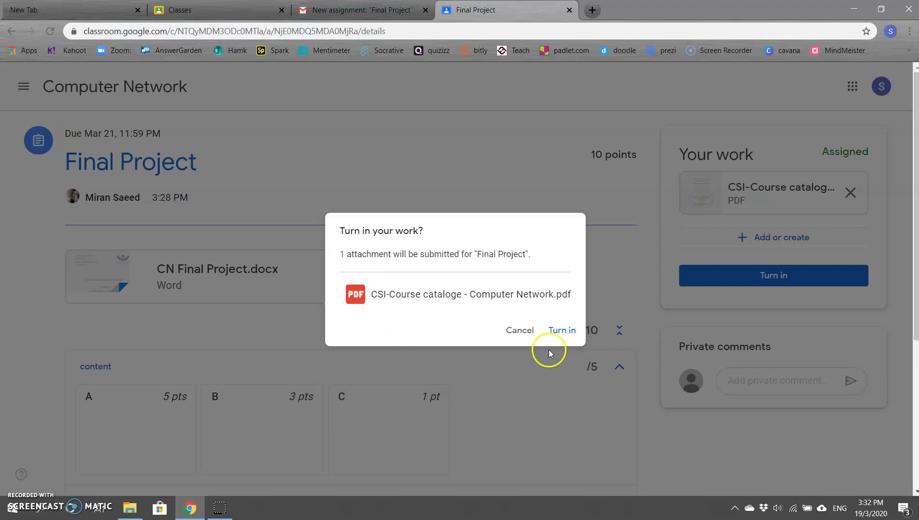
left_click(560, 330)
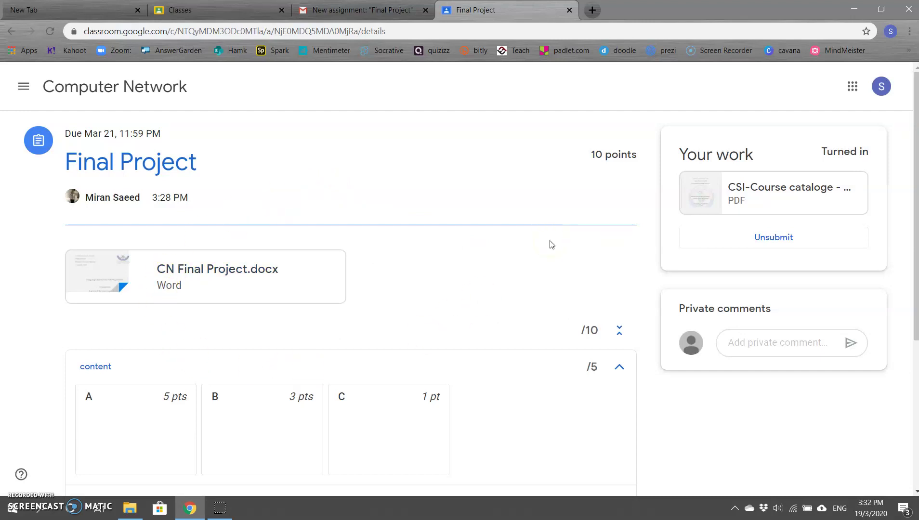
Sign out of the student's Google account from the Final Project page.
scroll(542, 262, "down", 5)
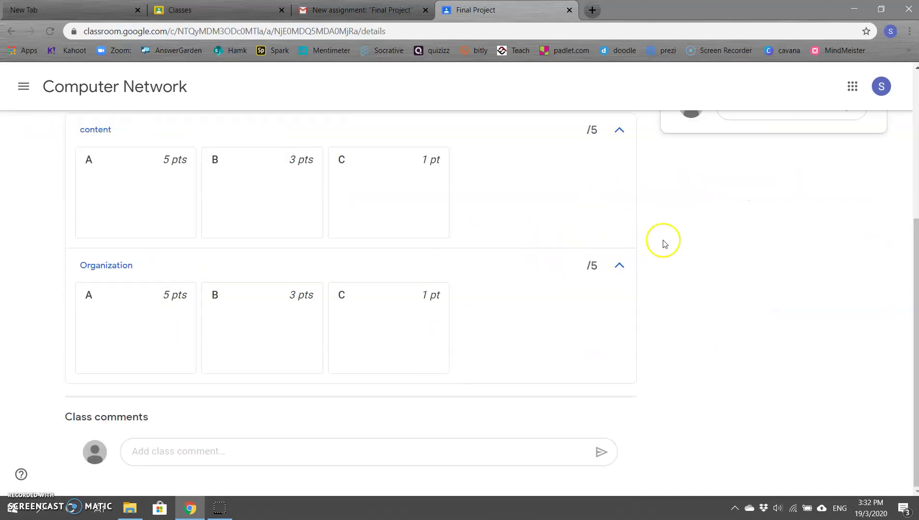
scroll(913, 111, "up", 3)
left_click(884, 89)
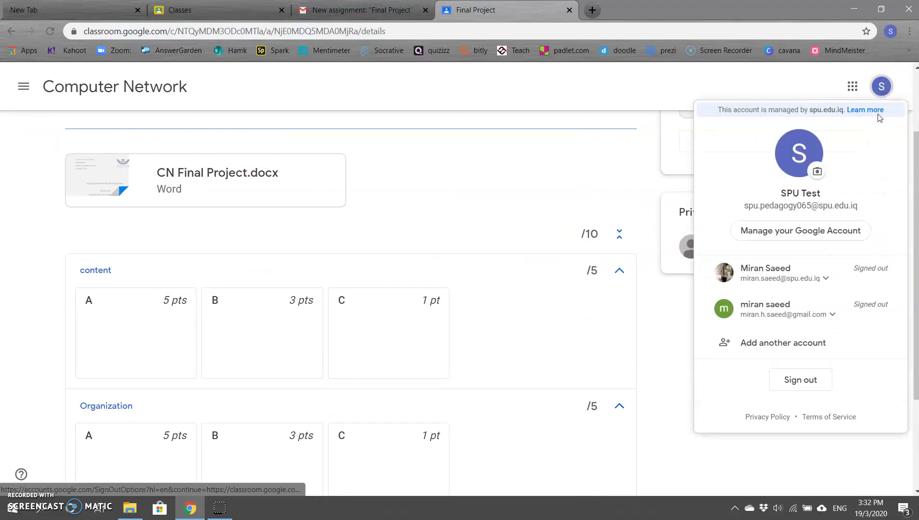
left_click(816, 380)
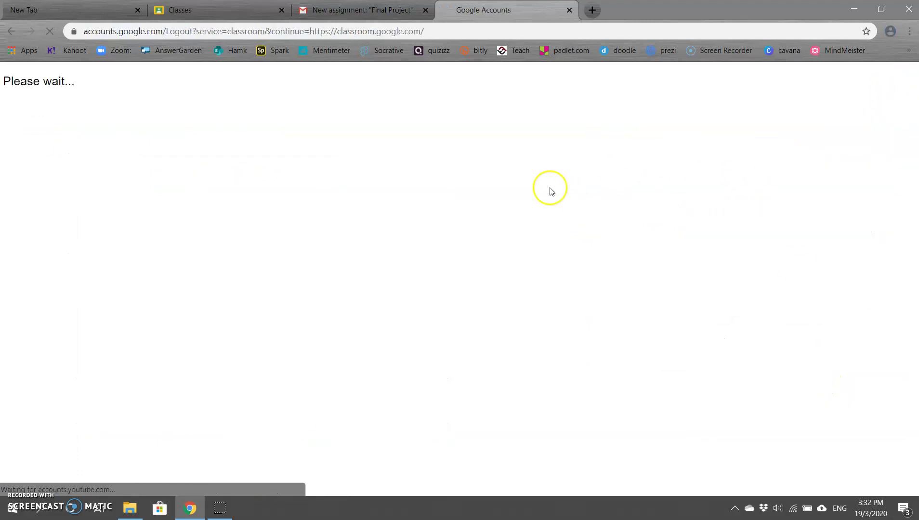
Close the leftover Gmail and Classes tabs and sign in with the teacher's university account, entering the account password.
left_click(424, 11)
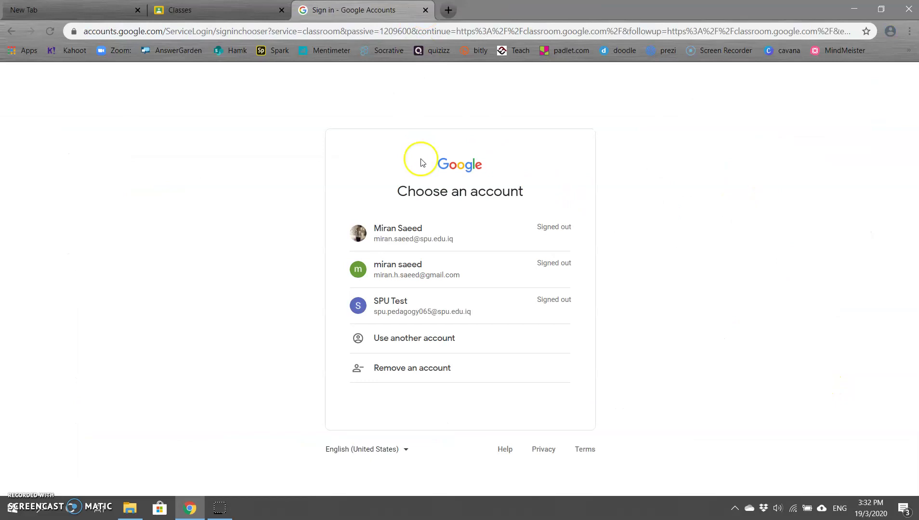
left_click(281, 9)
left_click(480, 240)
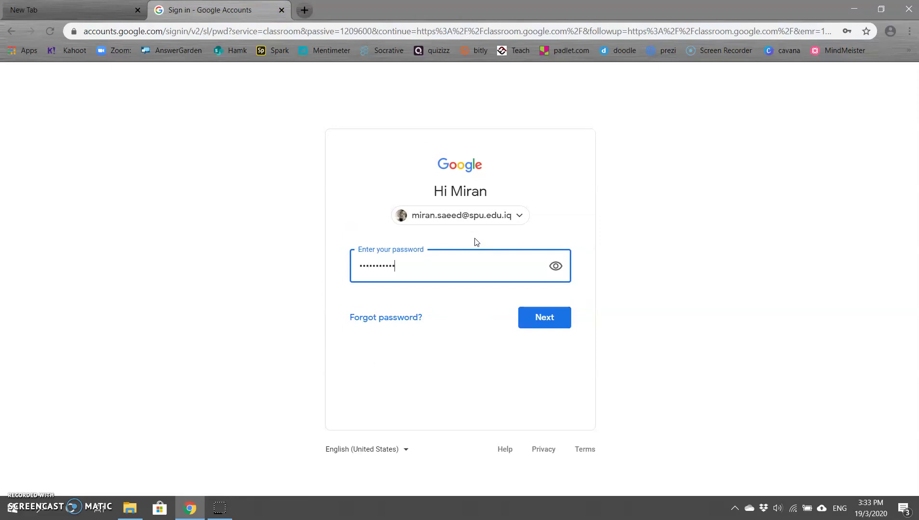
key("Return")
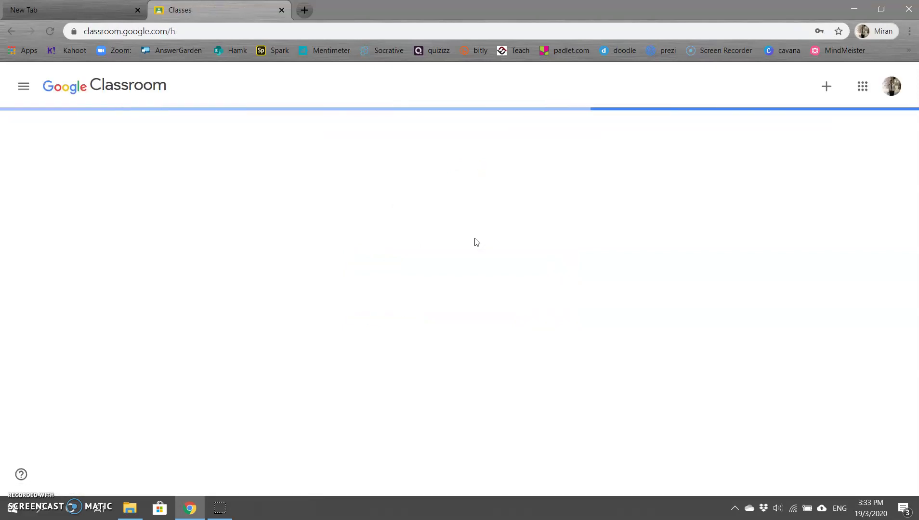
Open the student work page of the Final Project assignment in the Computer Network class.
left_click(131, 190)
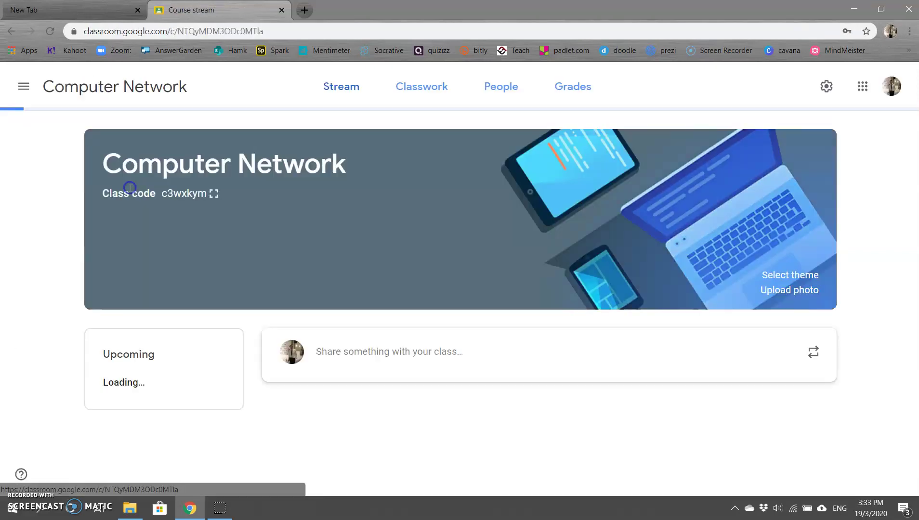
left_click(409, 90)
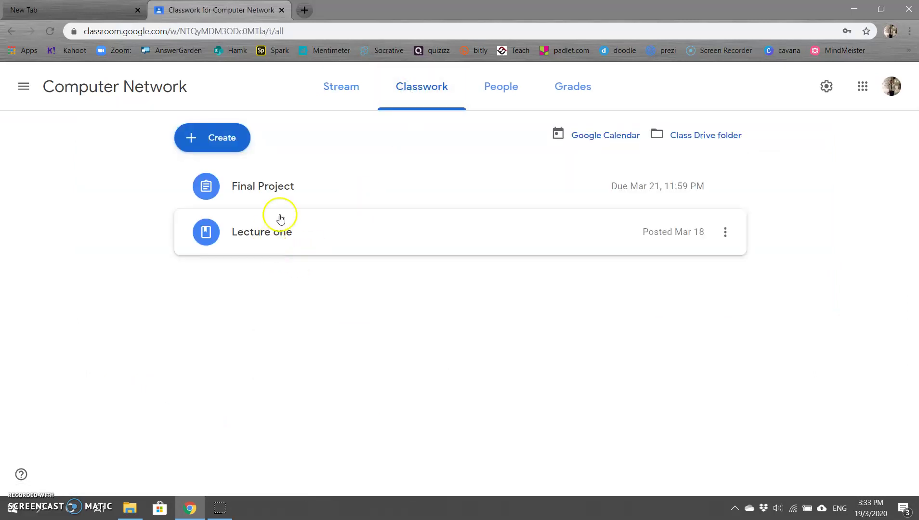
left_click(294, 195)
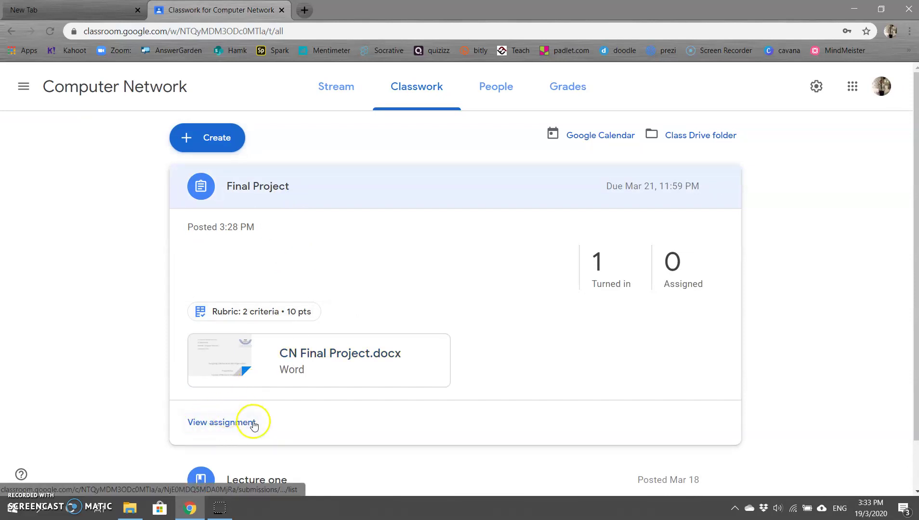
left_click(205, 429)
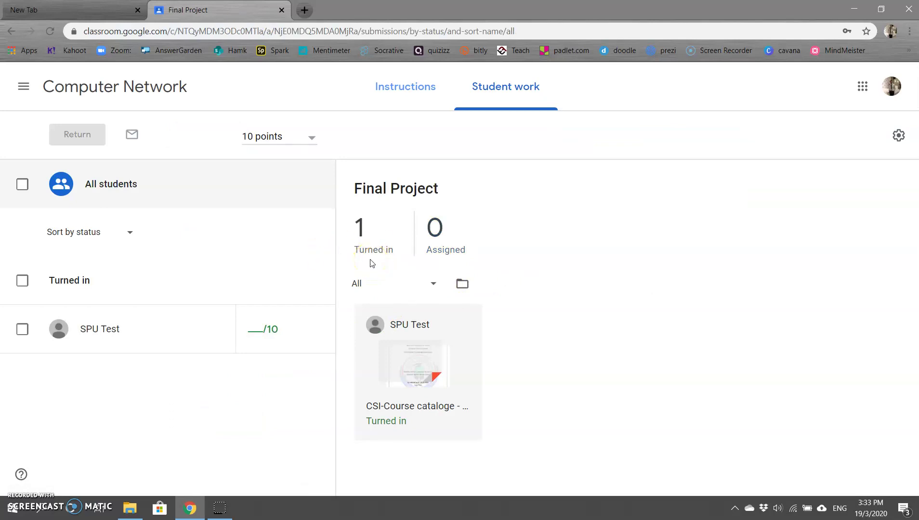
Open the student's submitted PDF and score its rubric with 5 for content and 3 for Organization.
left_click(429, 344)
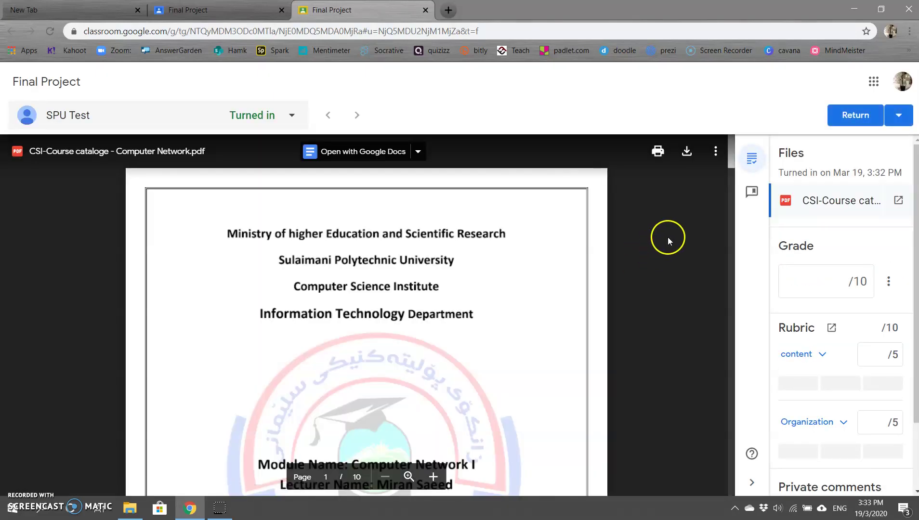
left_click_drag(730, 154, 707, 142)
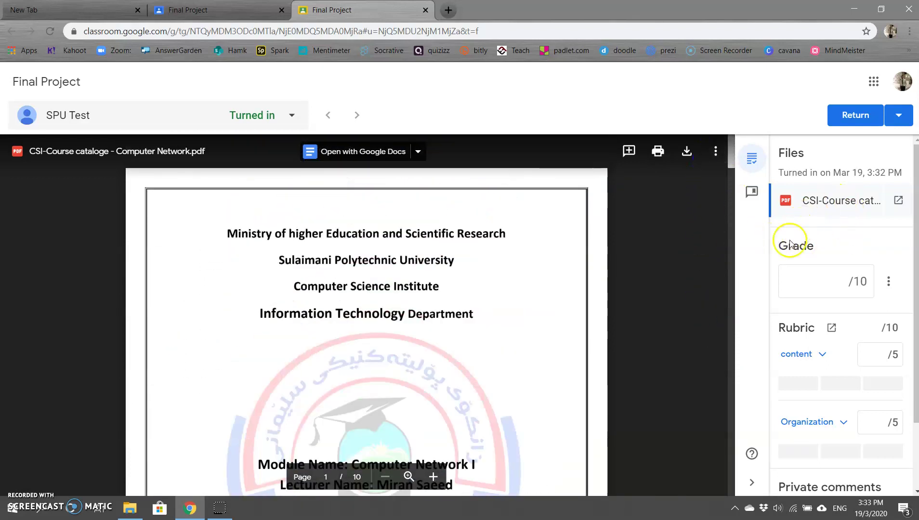
scroll(790, 299, "down", 2)
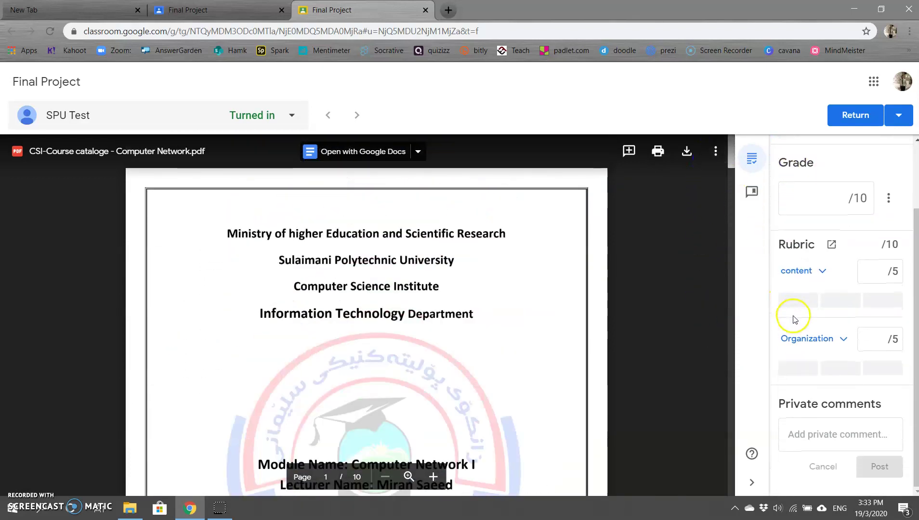
left_click(876, 271)
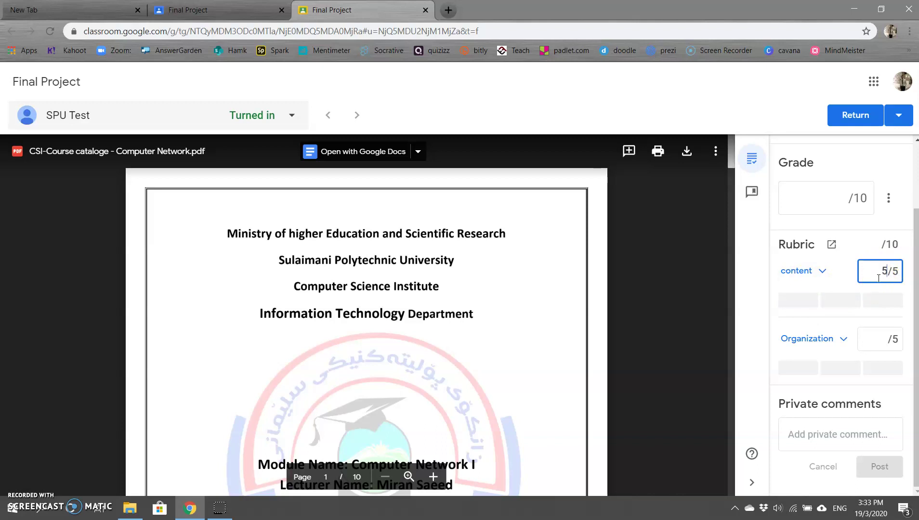
left_click(877, 342)
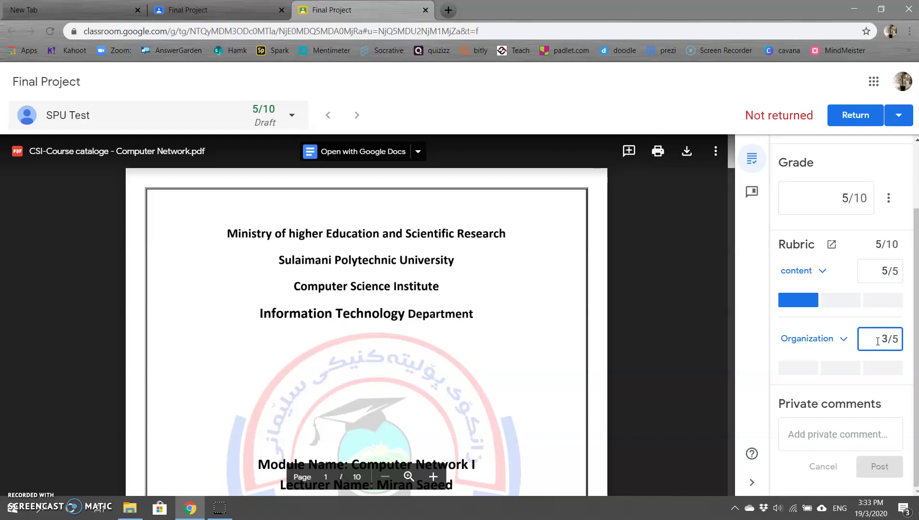
Post the private comment "welldone" on the submission and return the graded work to the student.
left_click(808, 438)
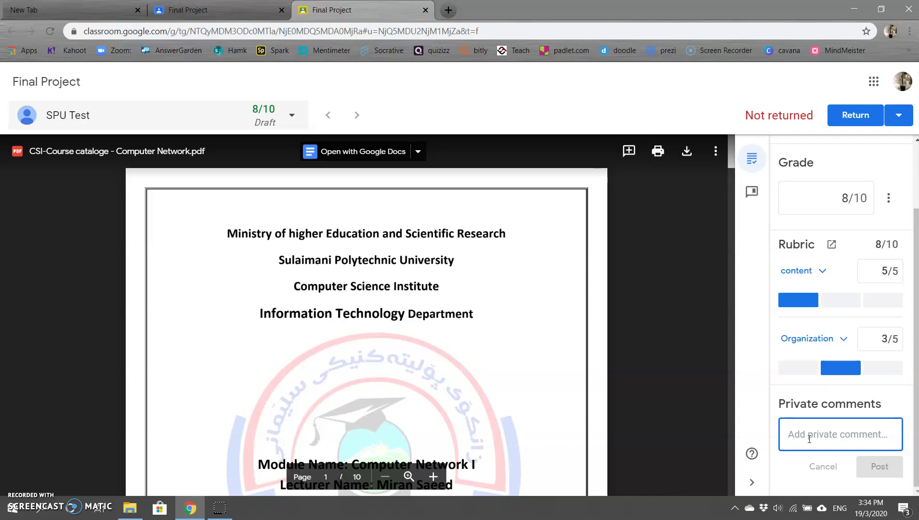
type("welldone")
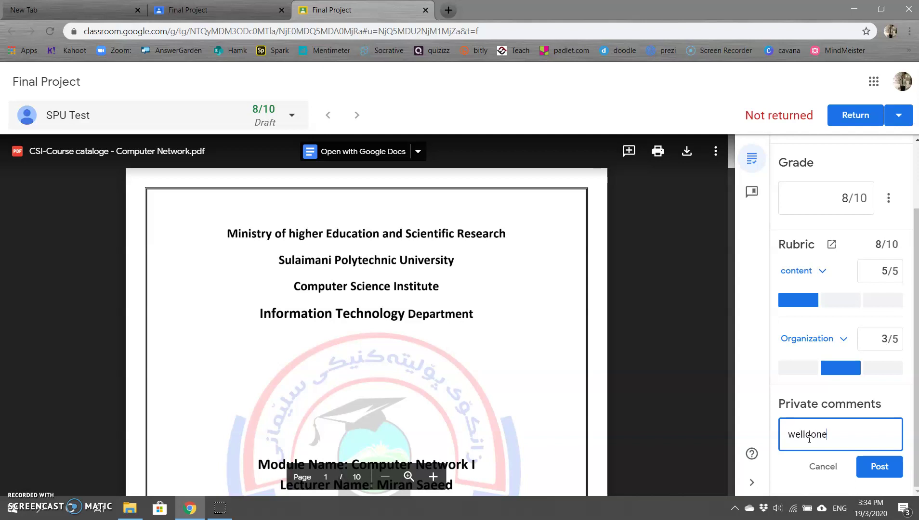
scroll(824, 400, "up", 2)
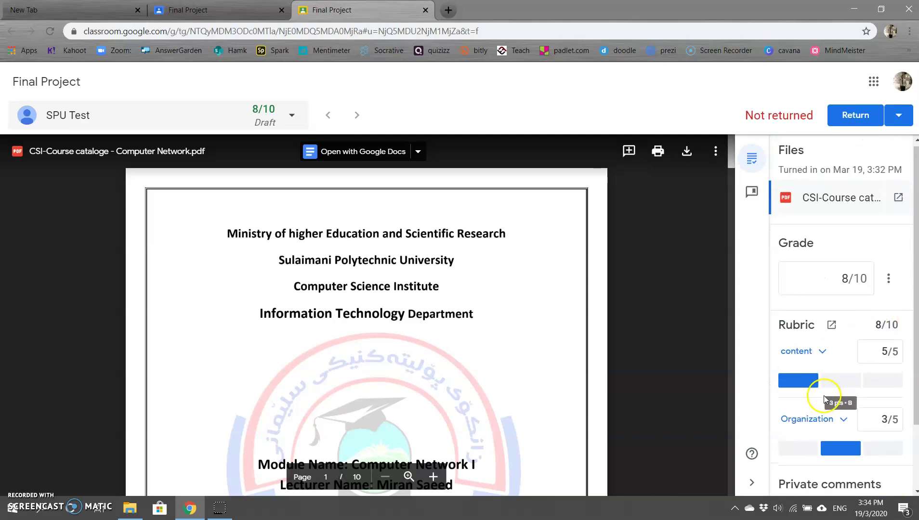
scroll(839, 328, "down", 2)
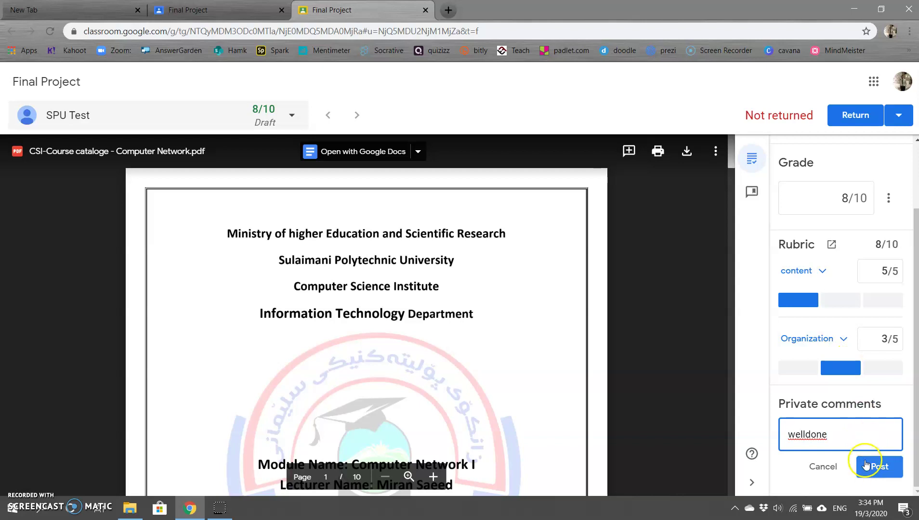
scroll(861, 294, "up", 1)
scroll(863, 318, "down", 1)
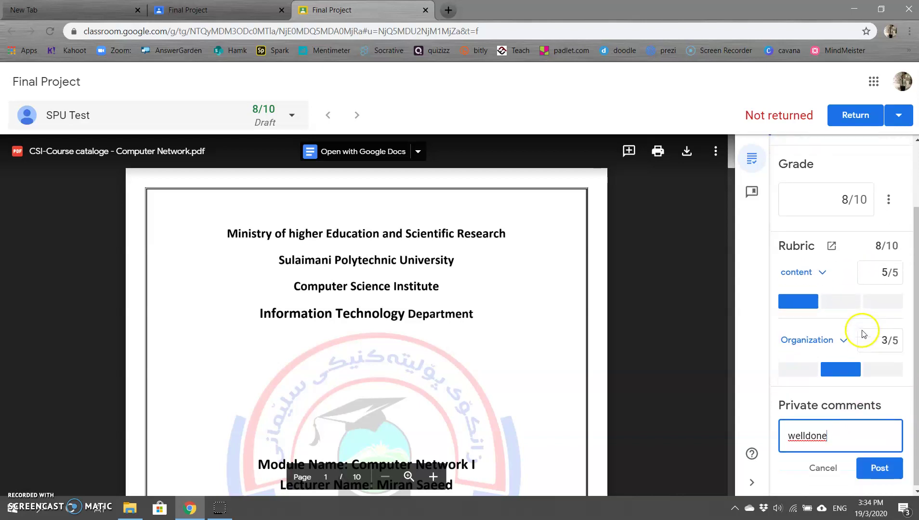
left_click(869, 467)
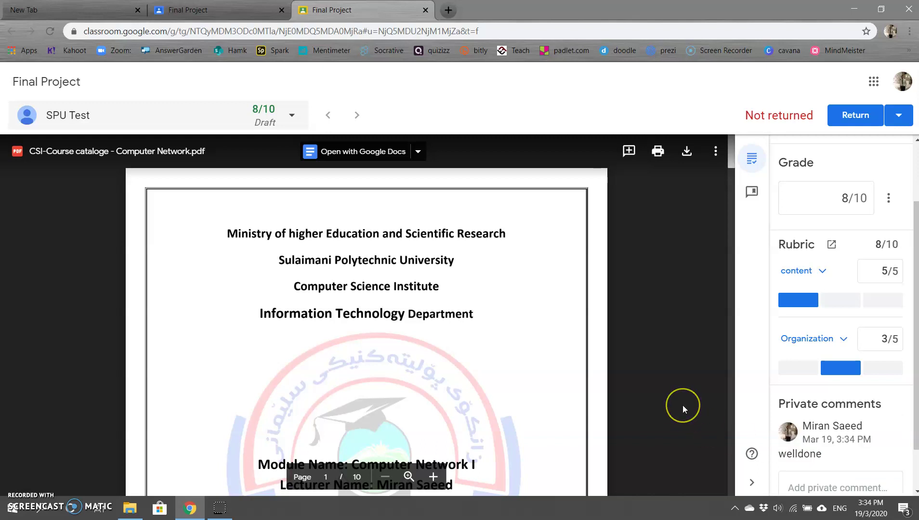
left_click(850, 115)
left_click(564, 323)
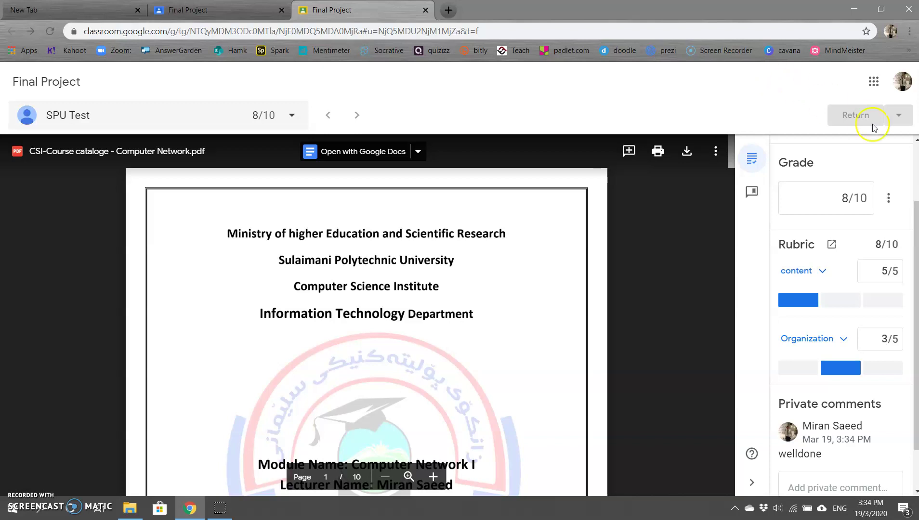
Sign out of the teacher account, close the leftover Final Project tab and sign in with the student test account.
left_click(903, 83)
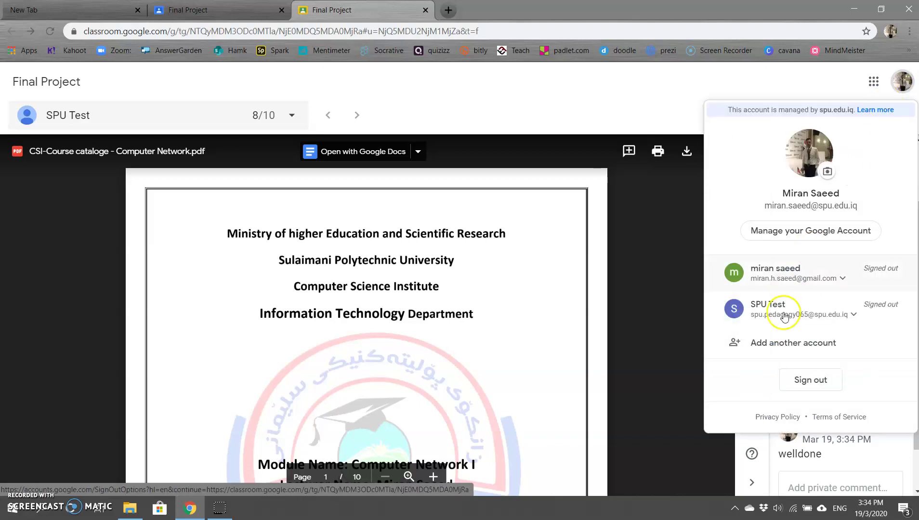
left_click(800, 378)
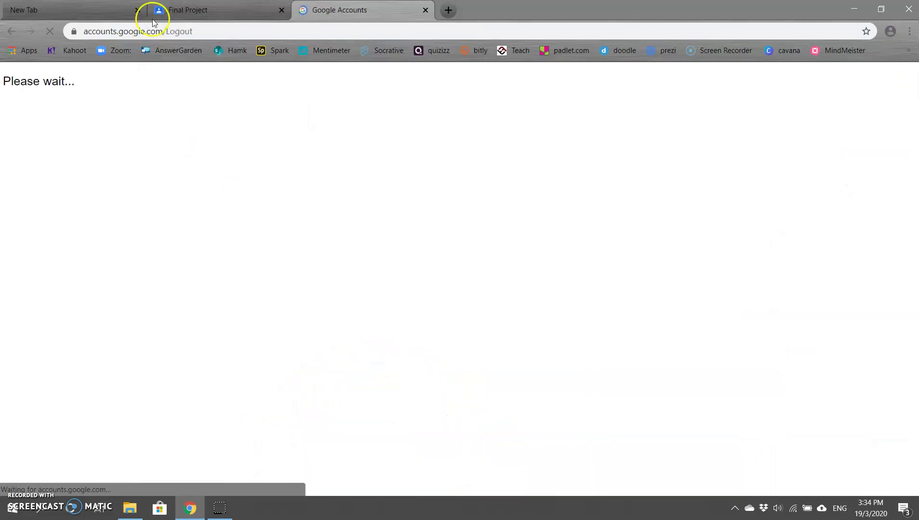
left_click(155, 12)
left_click(281, 10)
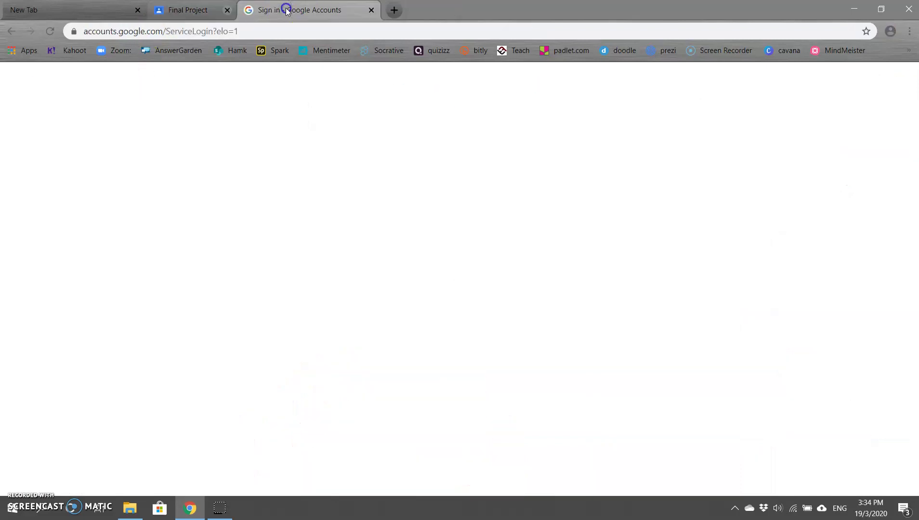
left_click(413, 306)
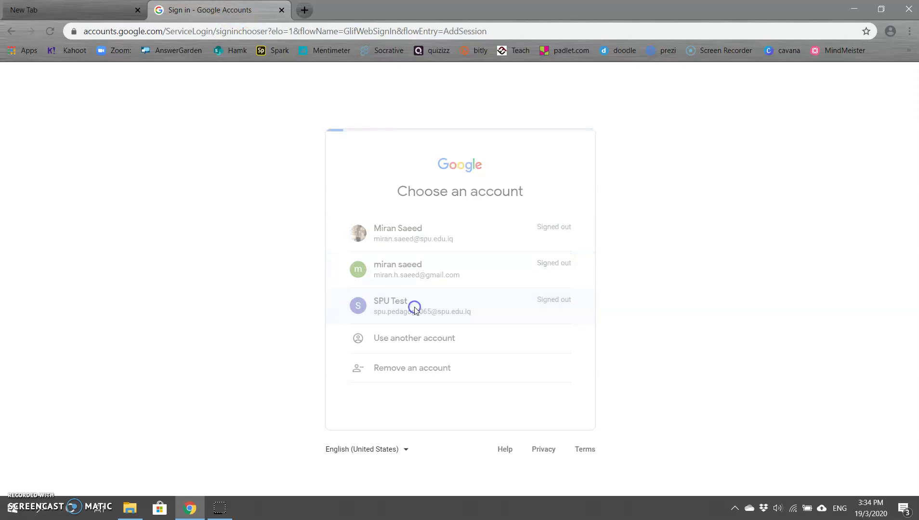
left_click(530, 317)
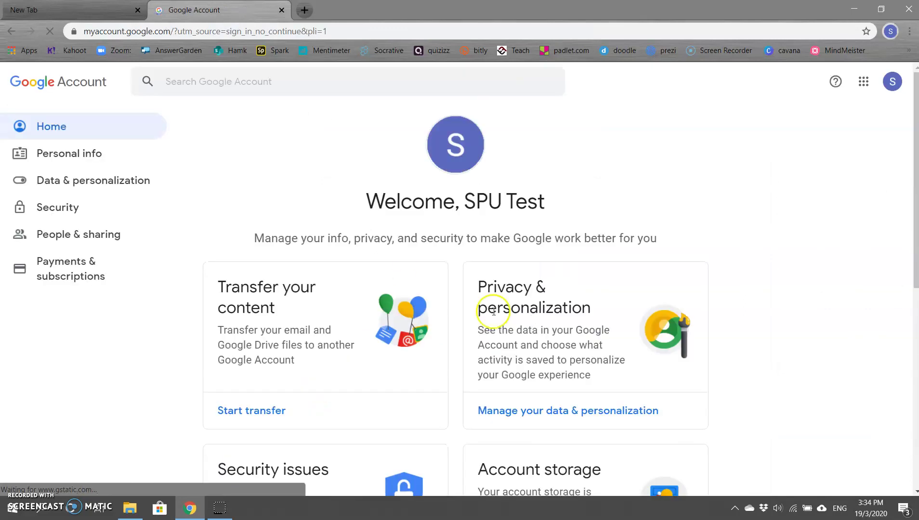
Switch to Google Classroom as the student and open the Computer Network class.
left_click(863, 82)
scroll(814, 274, "down", 2)
scroll(811, 275, "down", 6)
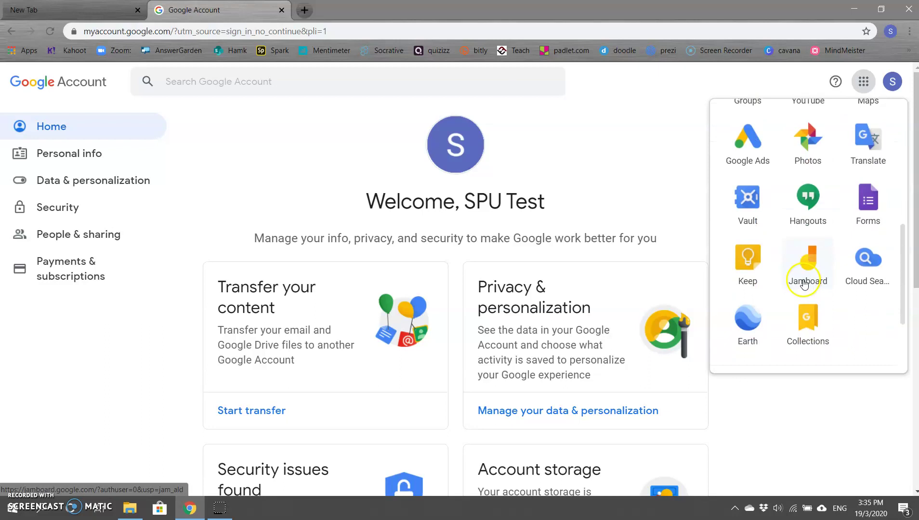
left_click(735, 318)
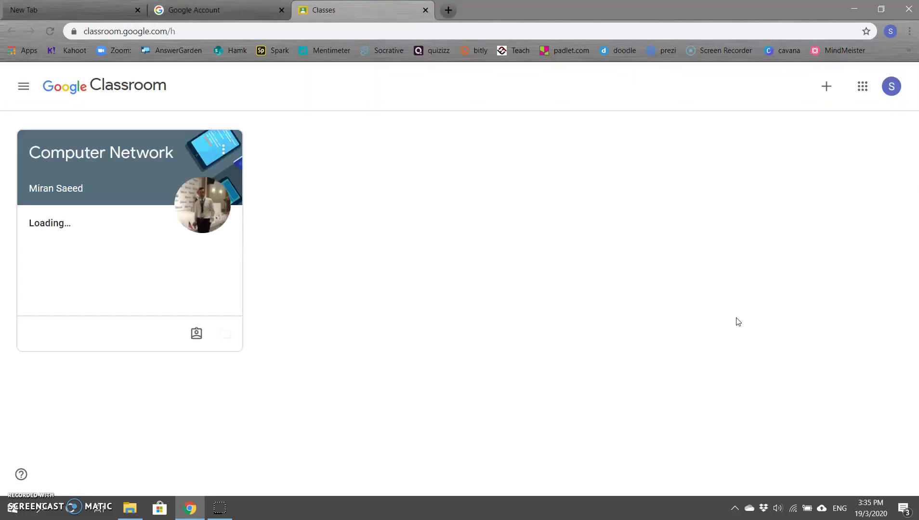
left_click(123, 194)
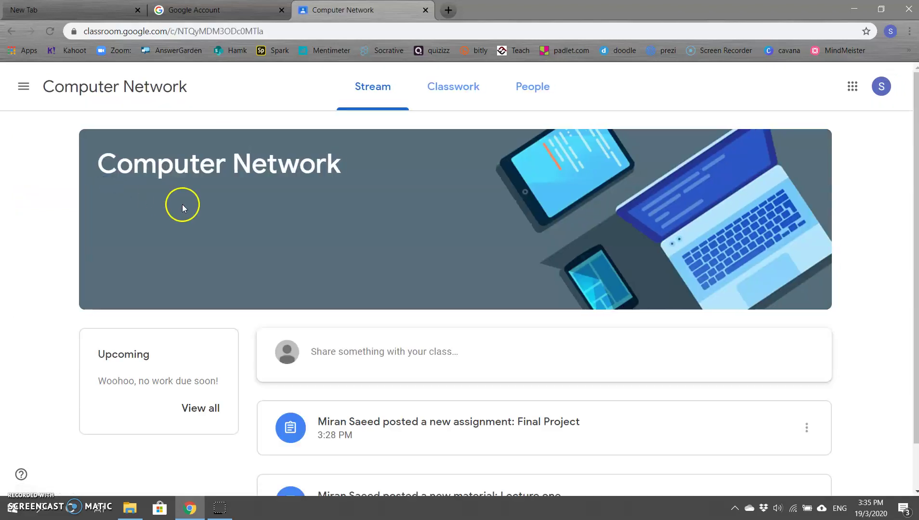
Open the full details page of the Final Project assignment from the class's classwork.
left_click(460, 87)
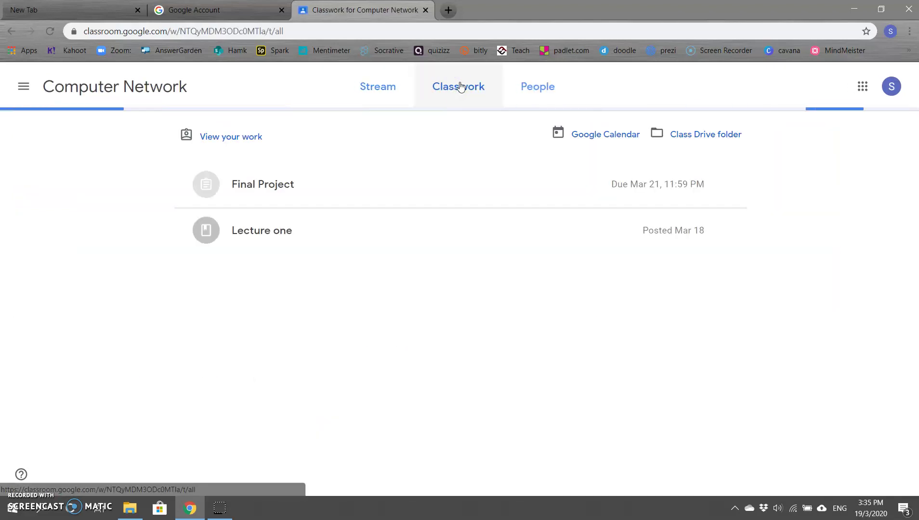
left_click(272, 197)
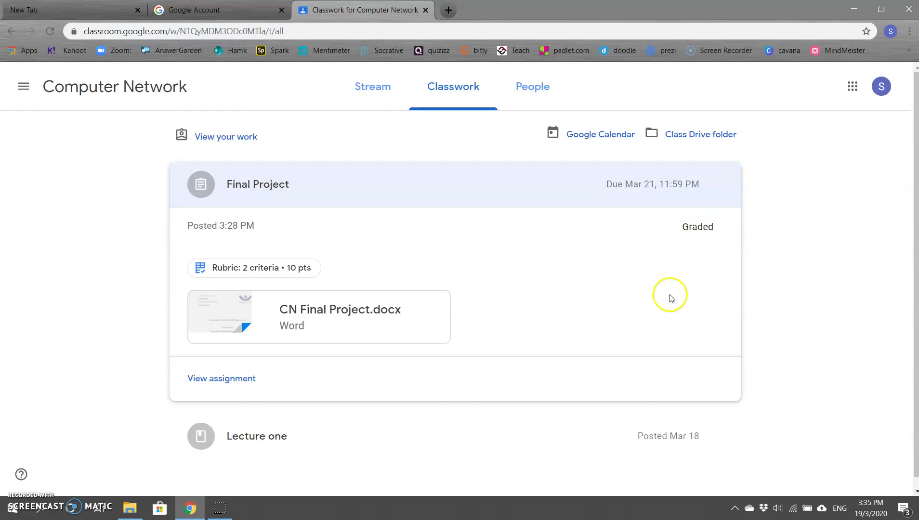
left_click(246, 382)
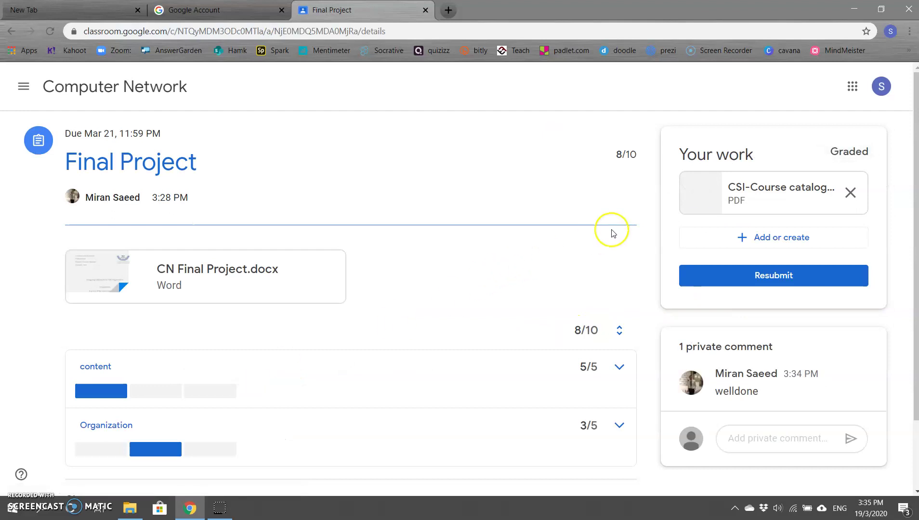
Review the returned Final Project's grade, its rubric scores for content and Organization, and the teacher's private comment.
scroll(542, 298, "down", 1)
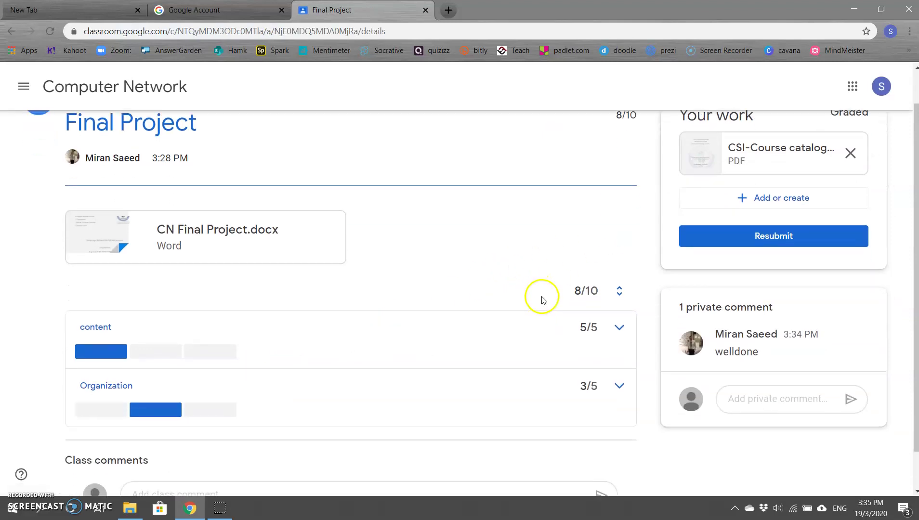
scroll(363, 380, "up", 1)
scroll(238, 392, "down", 2)
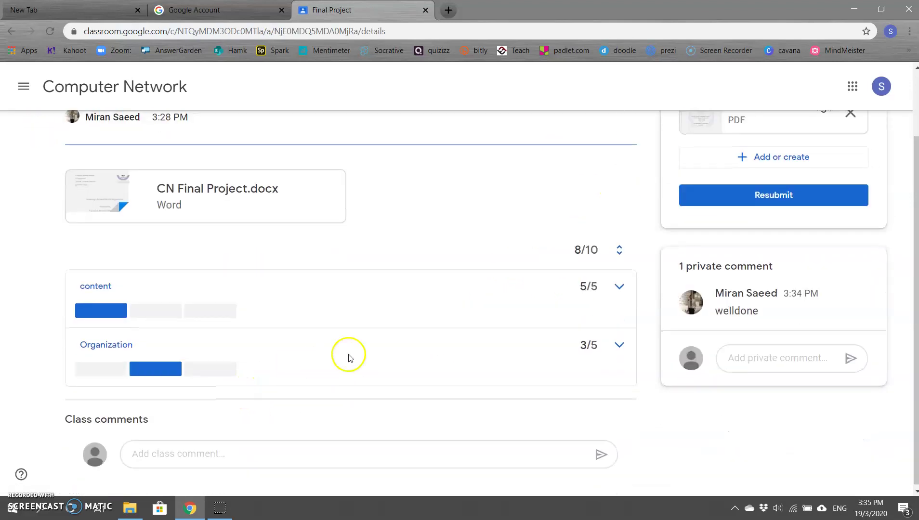
mouse_move(124, 306)
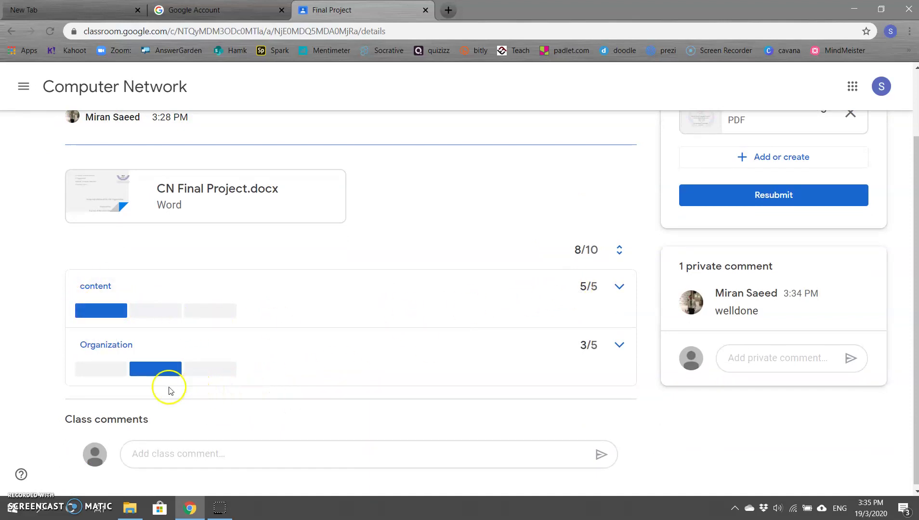
mouse_move(147, 368)
left_click_drag(715, 312, 762, 311)
left_click(765, 308)
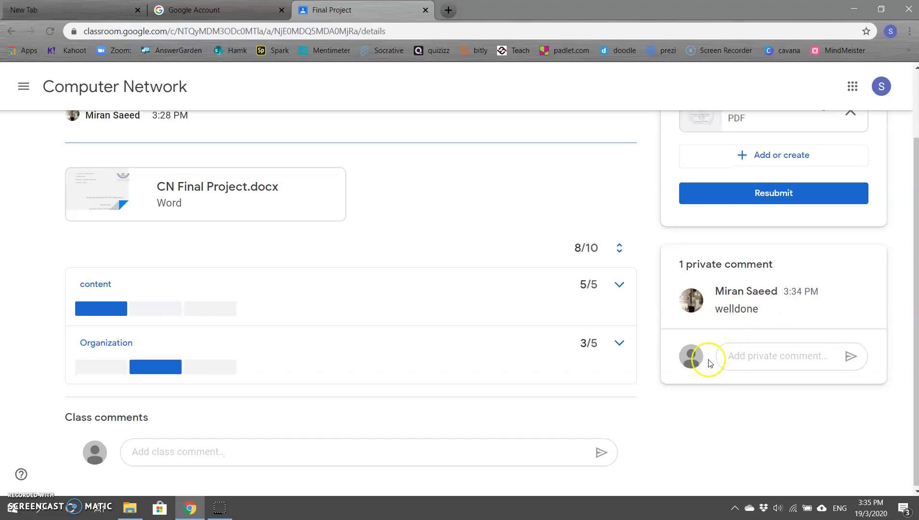
Post the class comment "thanks" on the Final Project assignment.
left_click(205, 450)
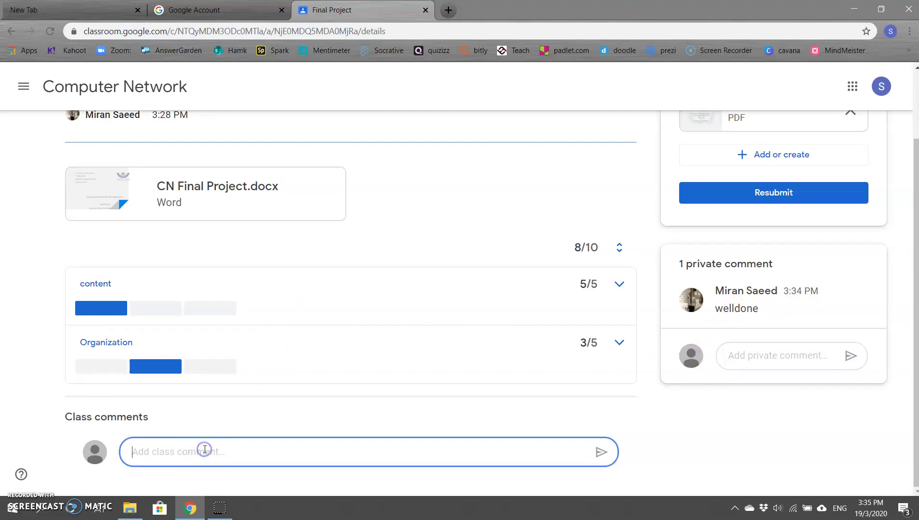
type("thanks")
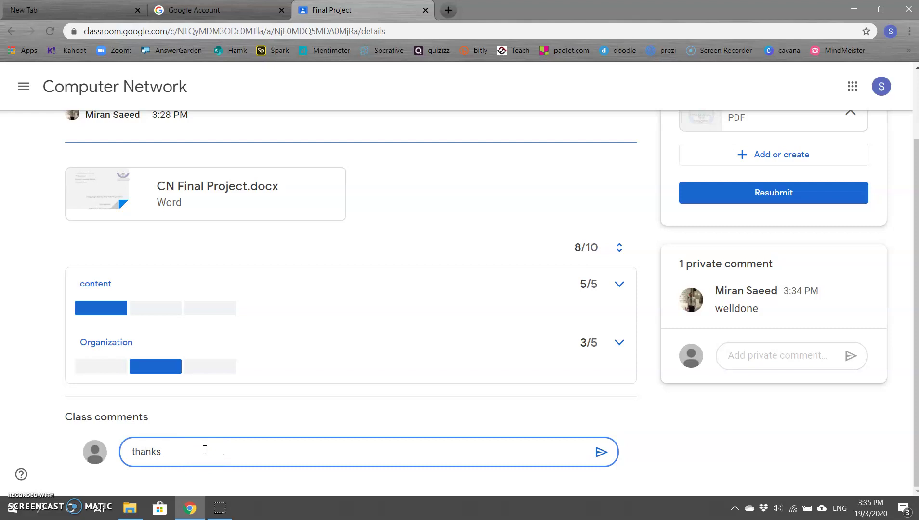
scroll(332, 355, "up", 2)
scroll(342, 356, "down", 2)
left_click(607, 454)
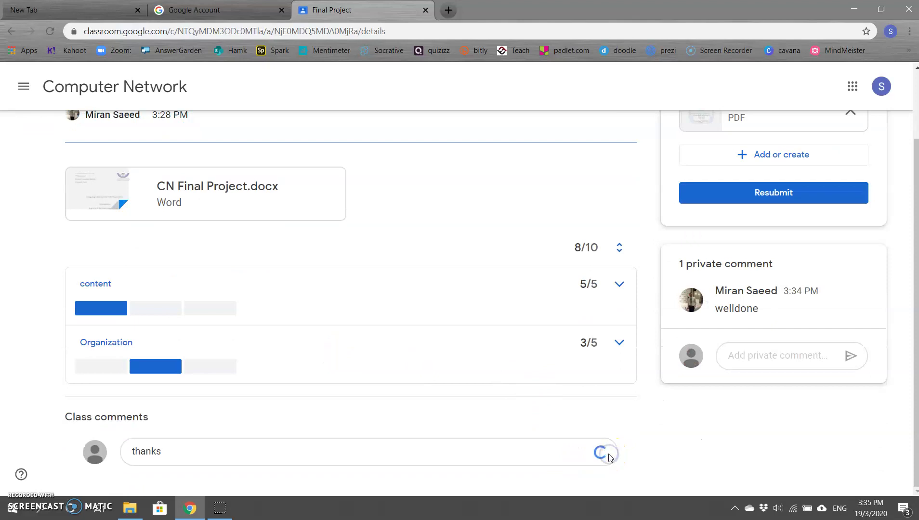
scroll(665, 405, "up", 2)
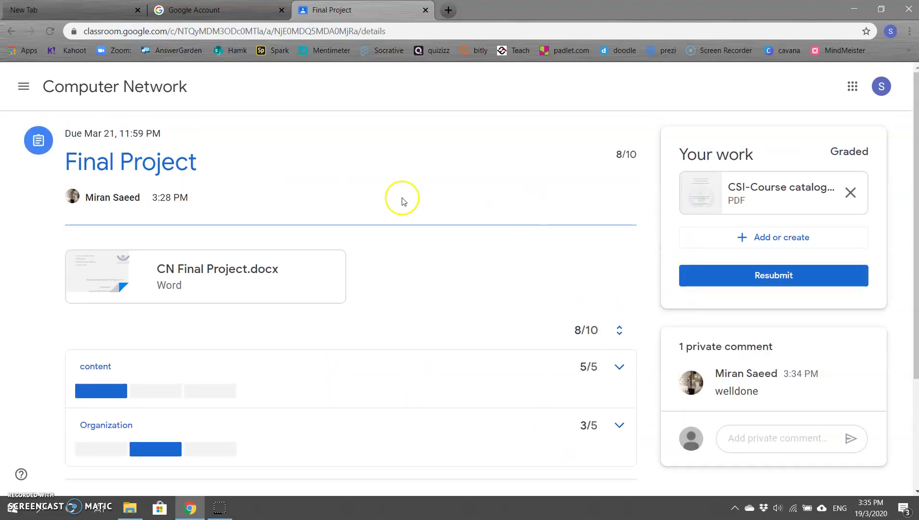